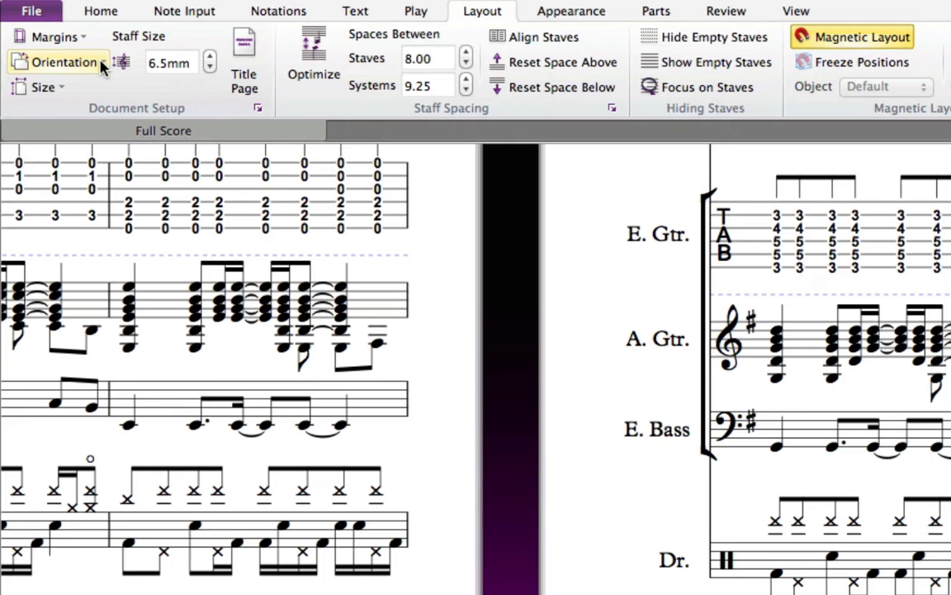
Change the score's page orientation to landscape.
left_click(103, 61)
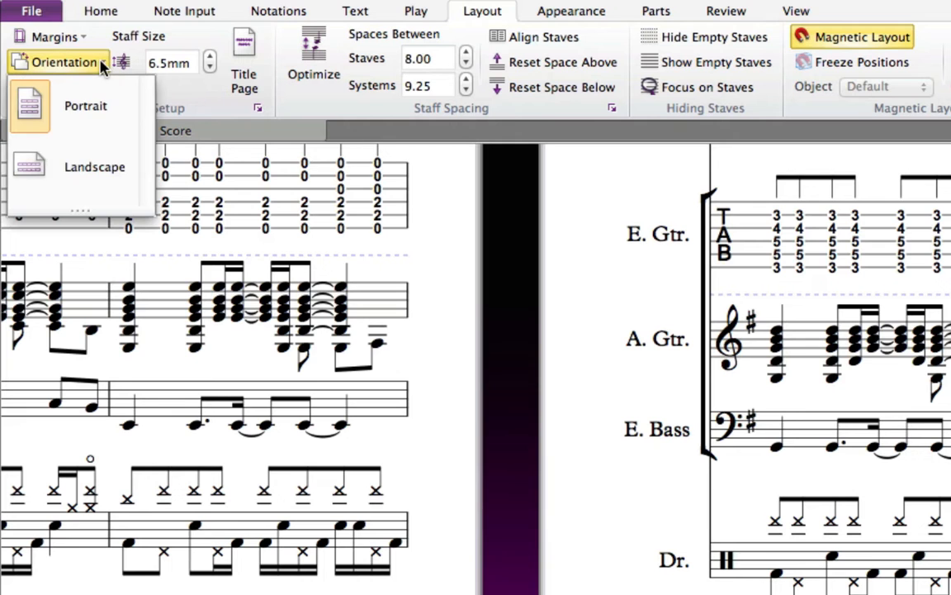
left_click(84, 180)
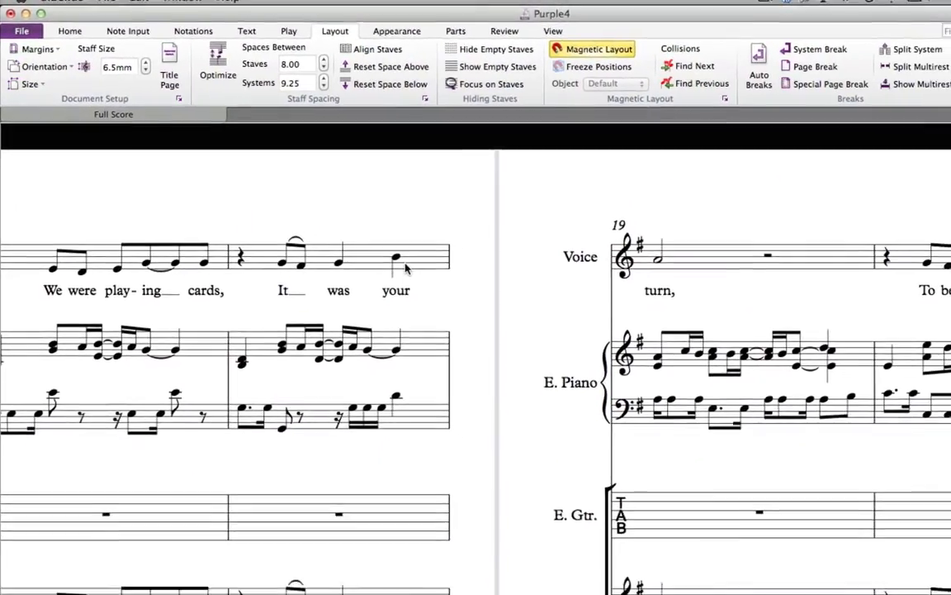
scroll(381, 258, "down", 5)
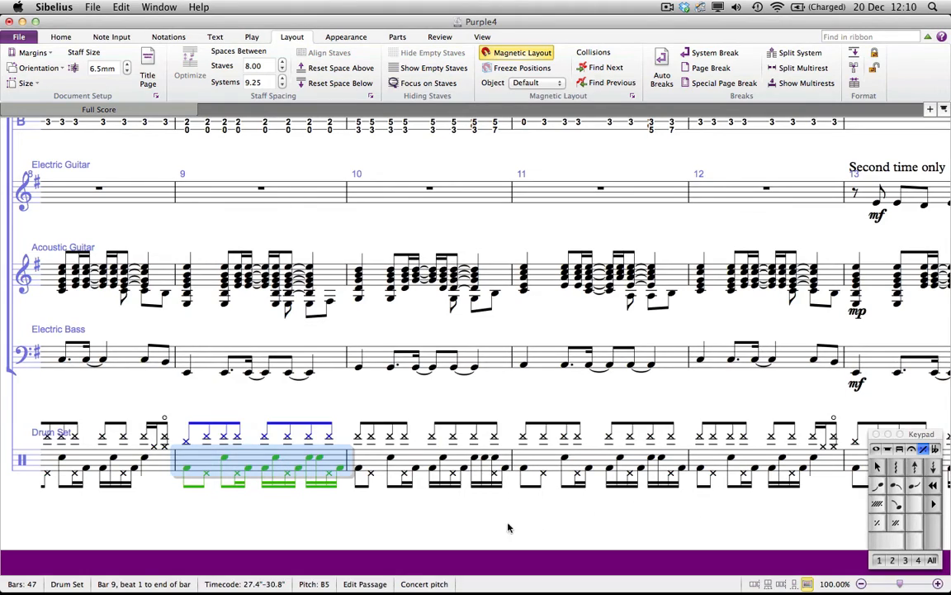
Extend the Drum Set selection from bar 9 through bar 20 and apply the four-bar repeat.
left_click_drag(691, 507, 23, 513)
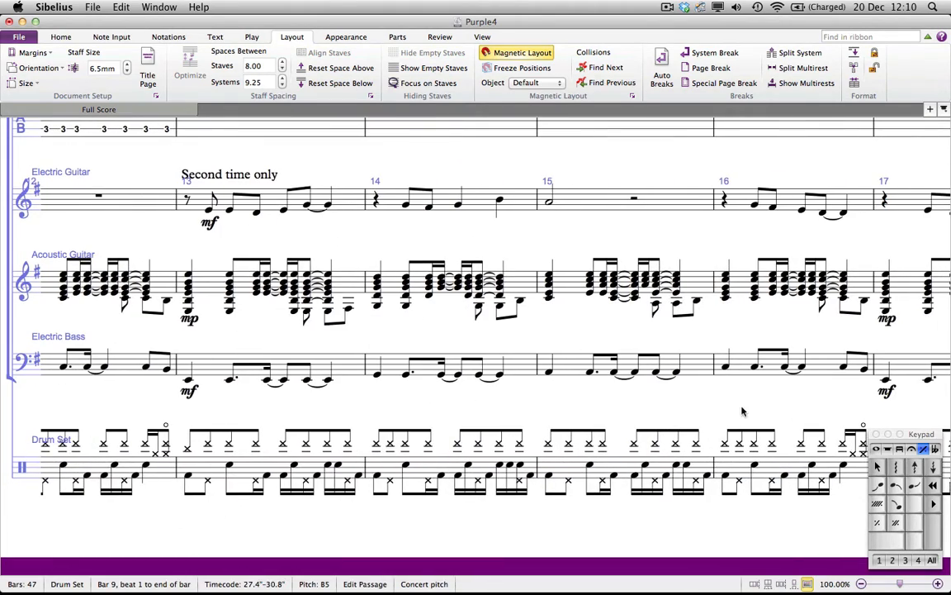
left_click_drag(643, 409, 92, 397)
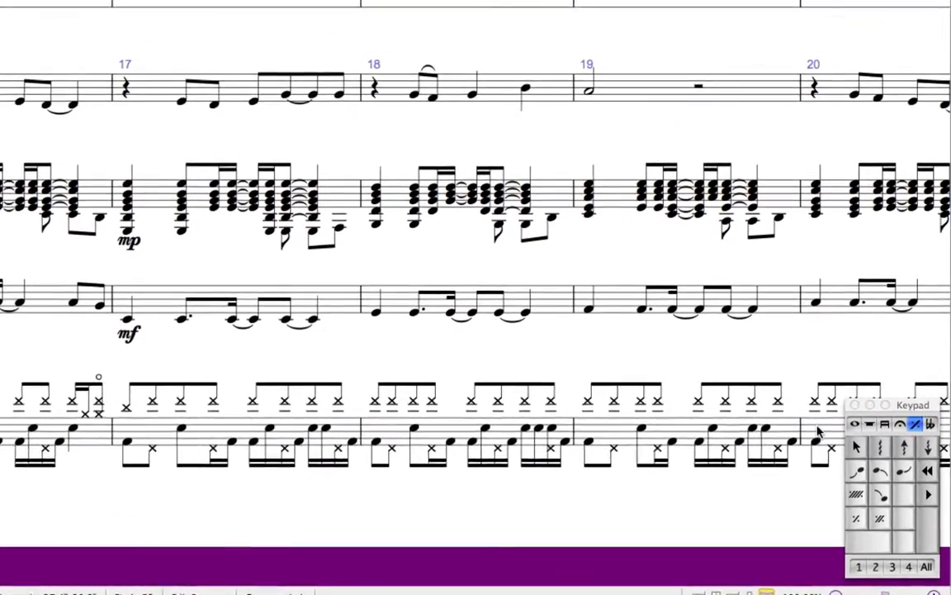
left_click(836, 447, "shift")
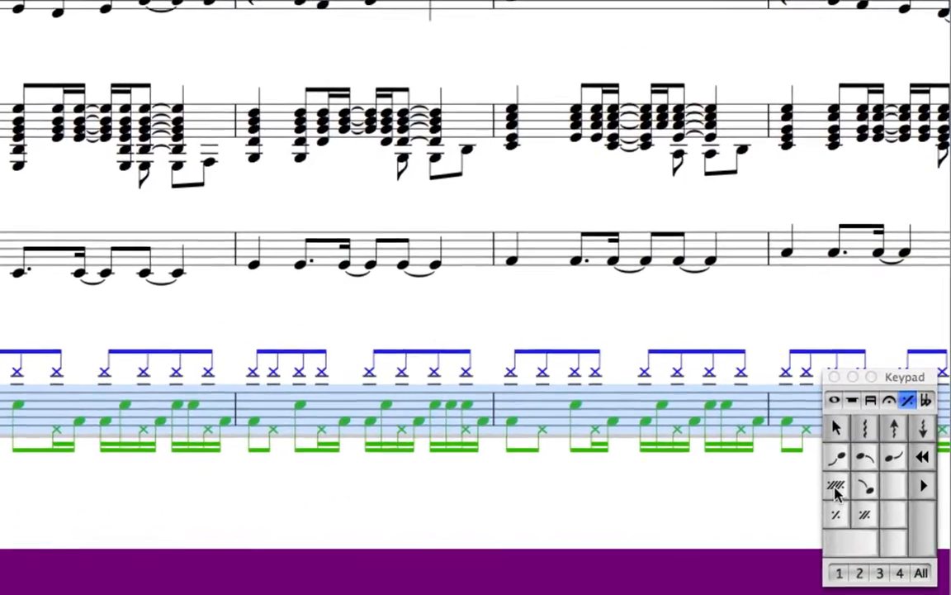
left_click(841, 488)
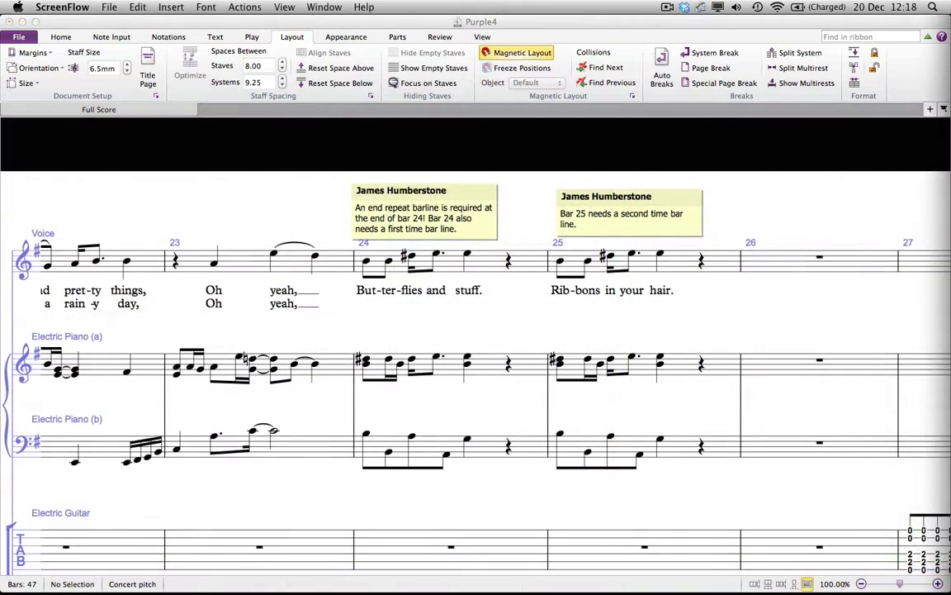
Replace the barline at the end of bar 24 with an End Repeat barline.
left_click(909, 293)
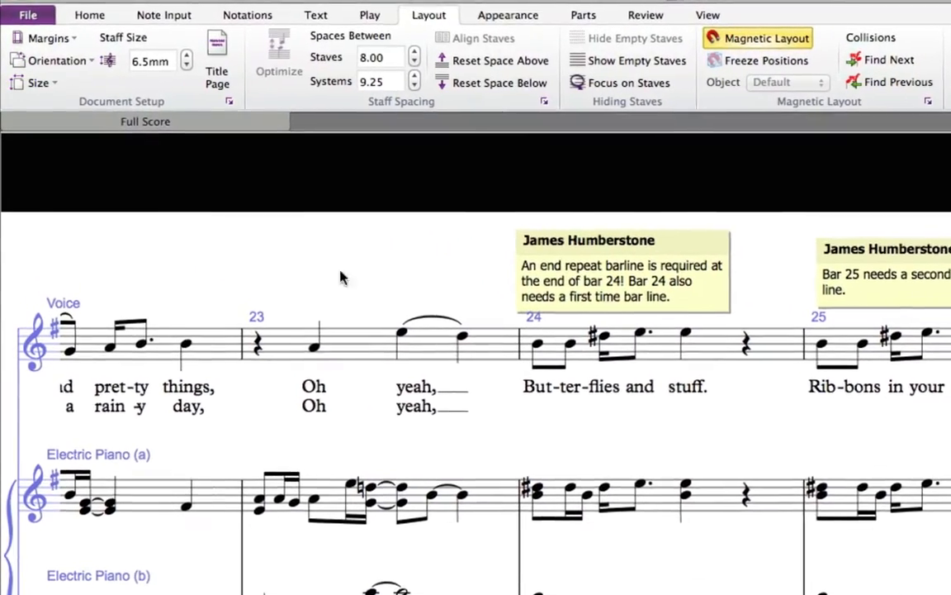
left_click(854, 366)
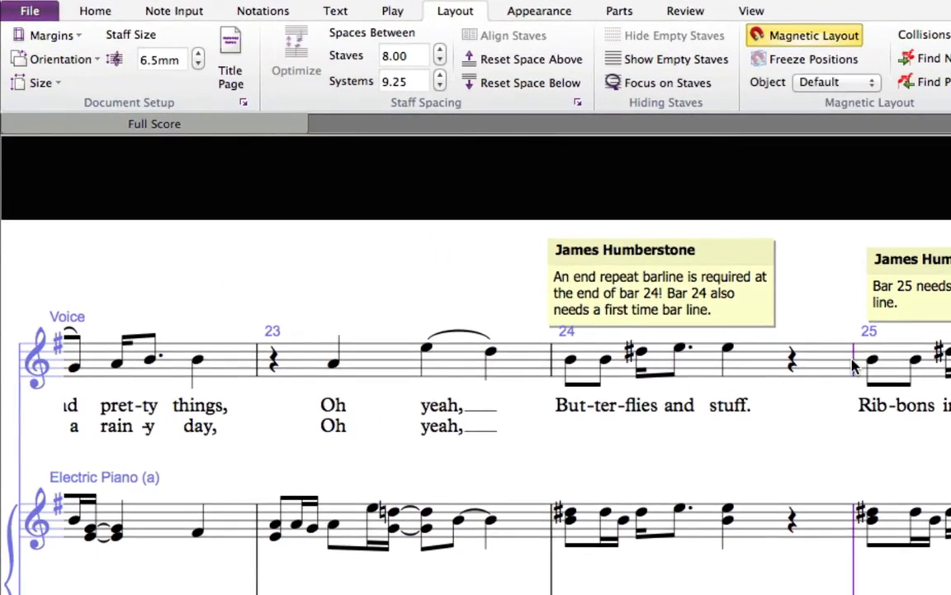
key("Escape")
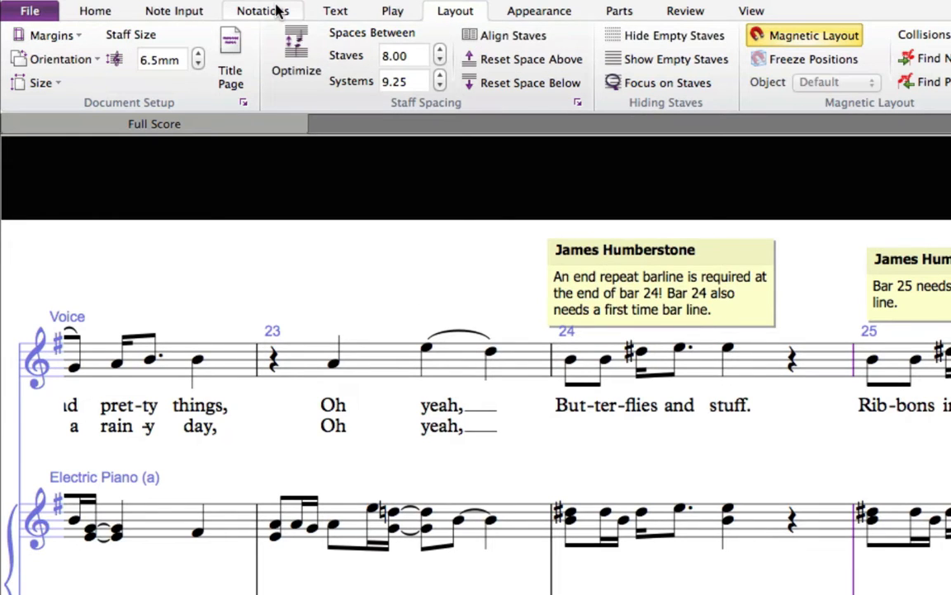
left_click(278, 10)
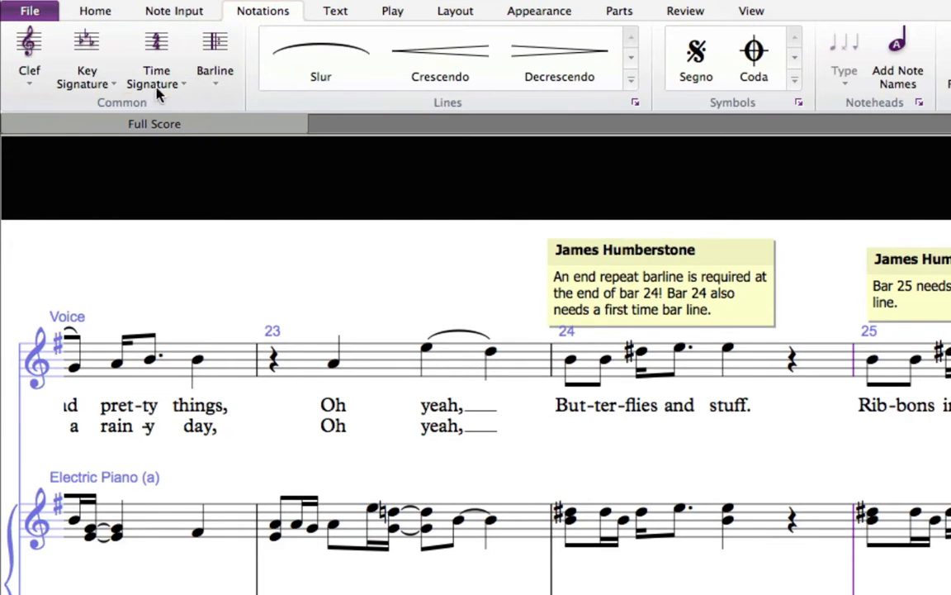
left_click(210, 67)
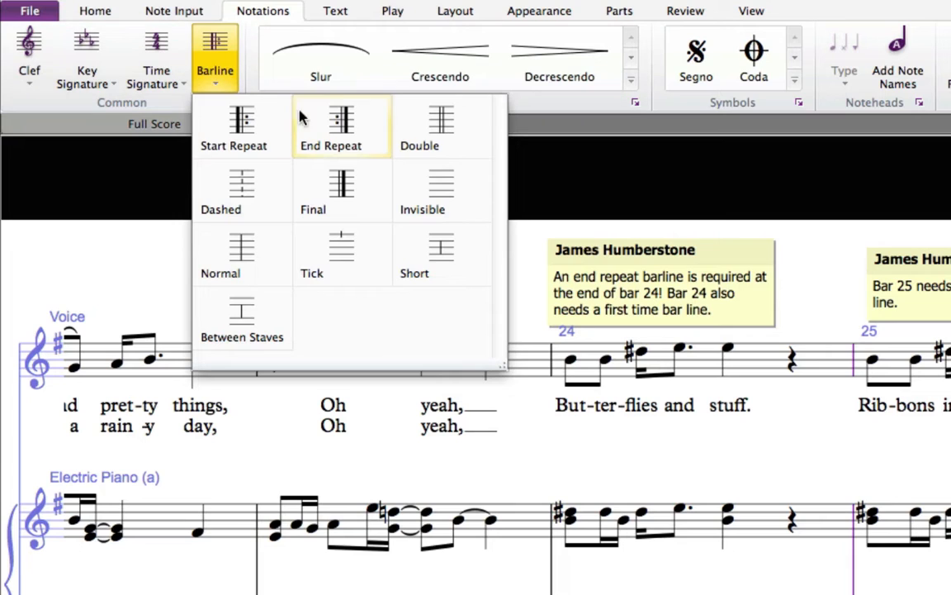
left_click(355, 132)
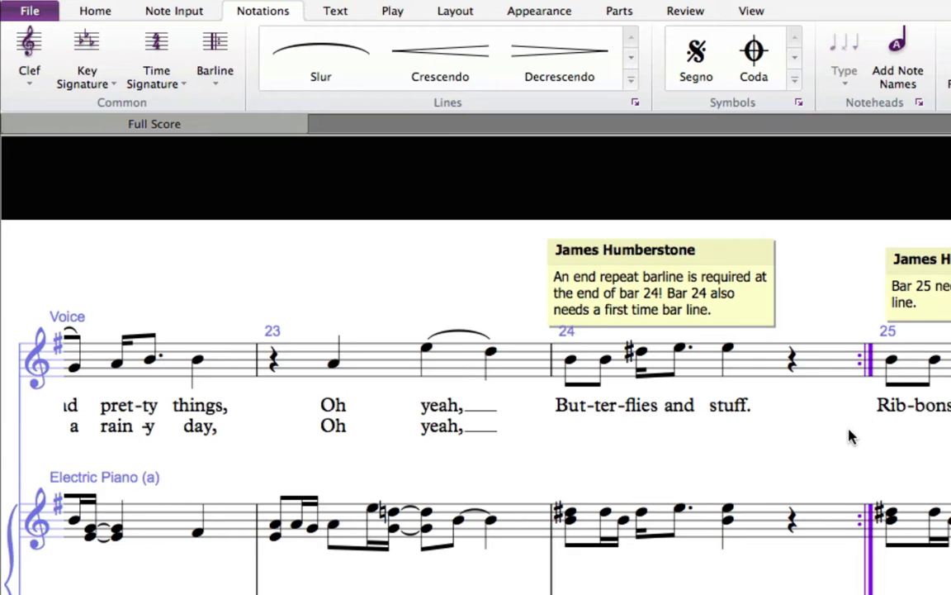
key("Escape")
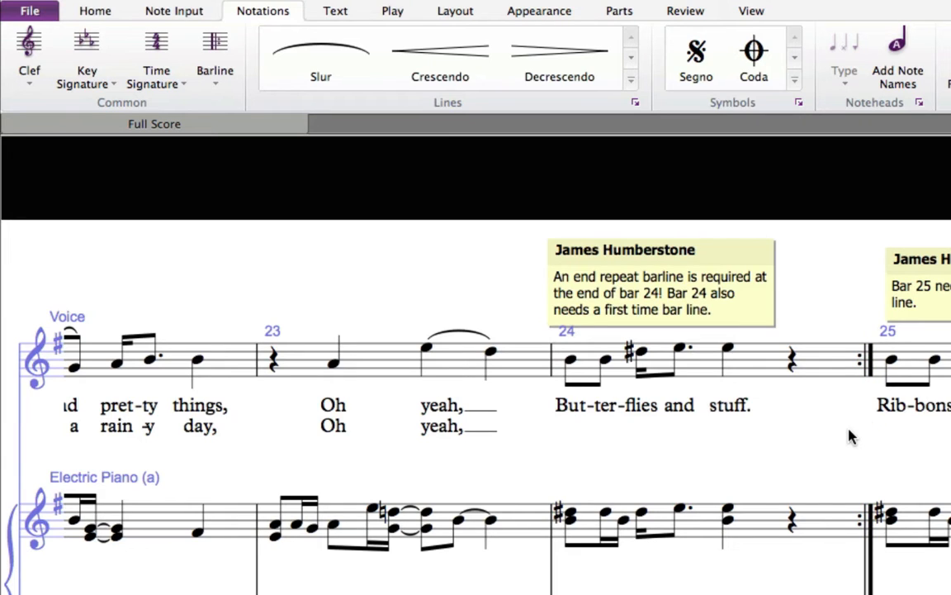
Add a Start Repeat barline at the beginning of bar 13.
scroll(851, 437, "left", 10)
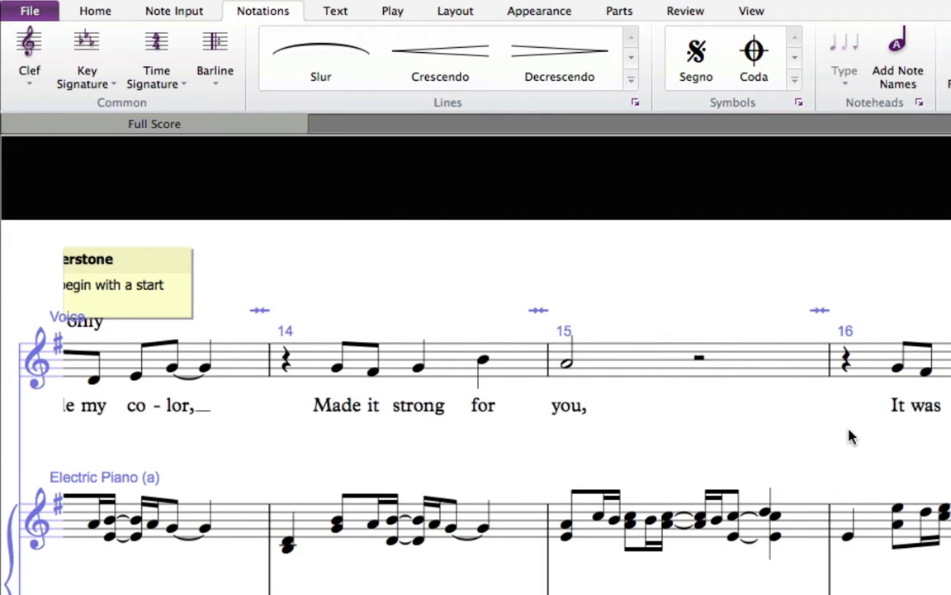
scroll(851, 438, "left", 4)
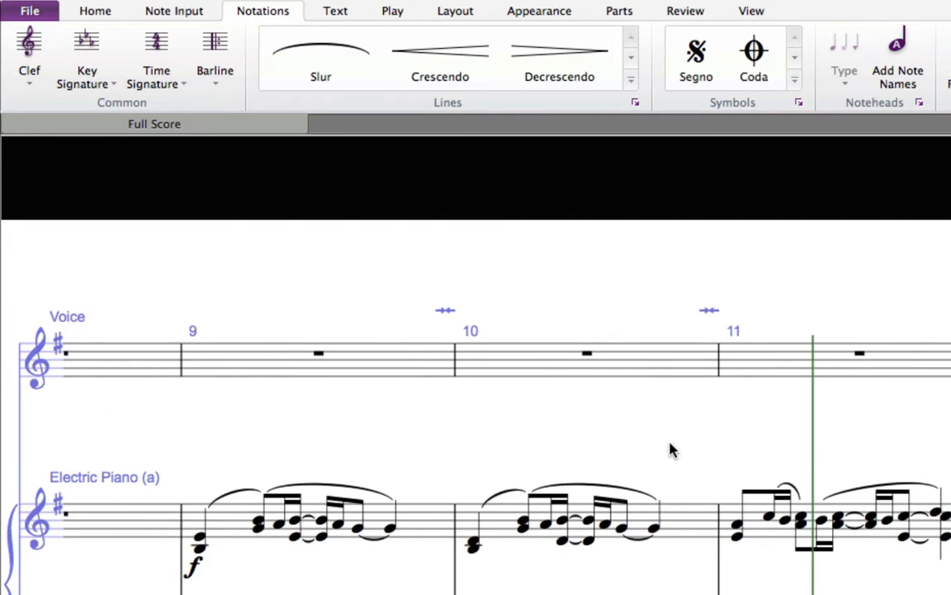
scroll(611, 449, "right", 5)
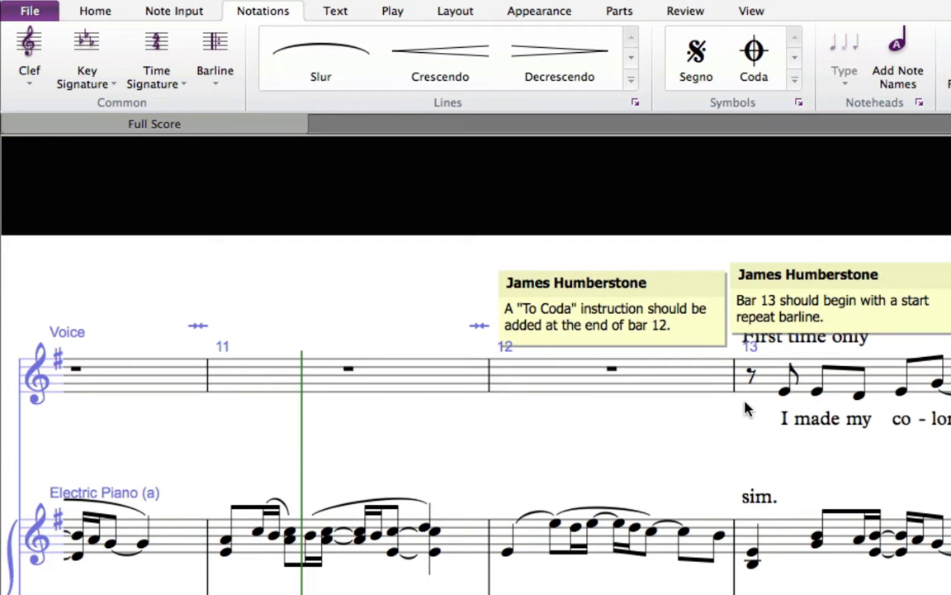
left_click(219, 74)
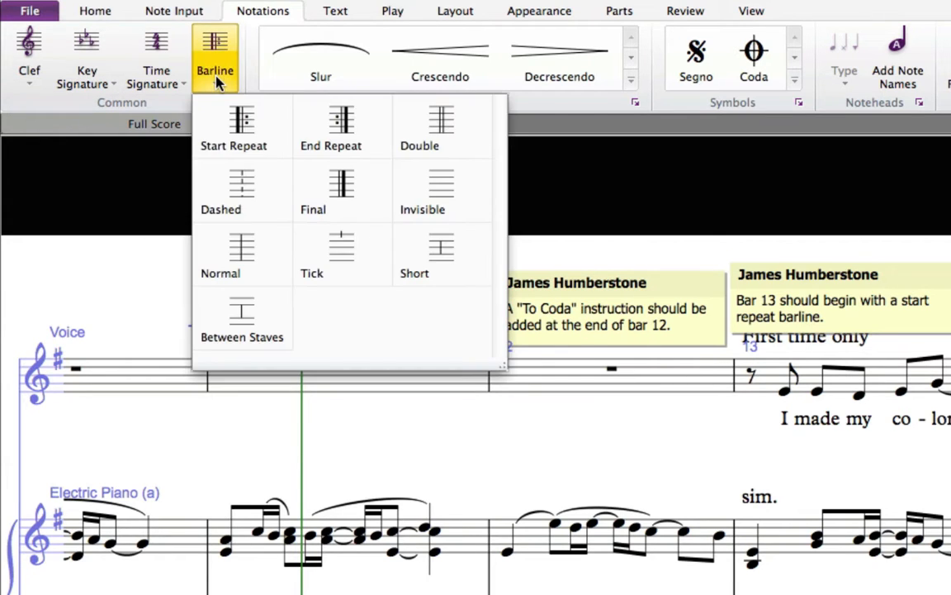
left_click(247, 137)
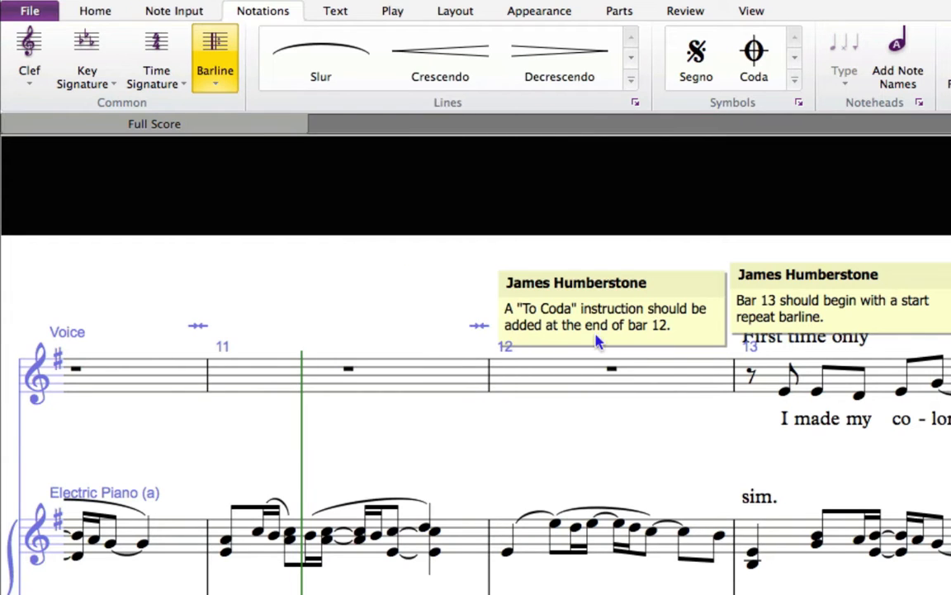
left_click(744, 393)
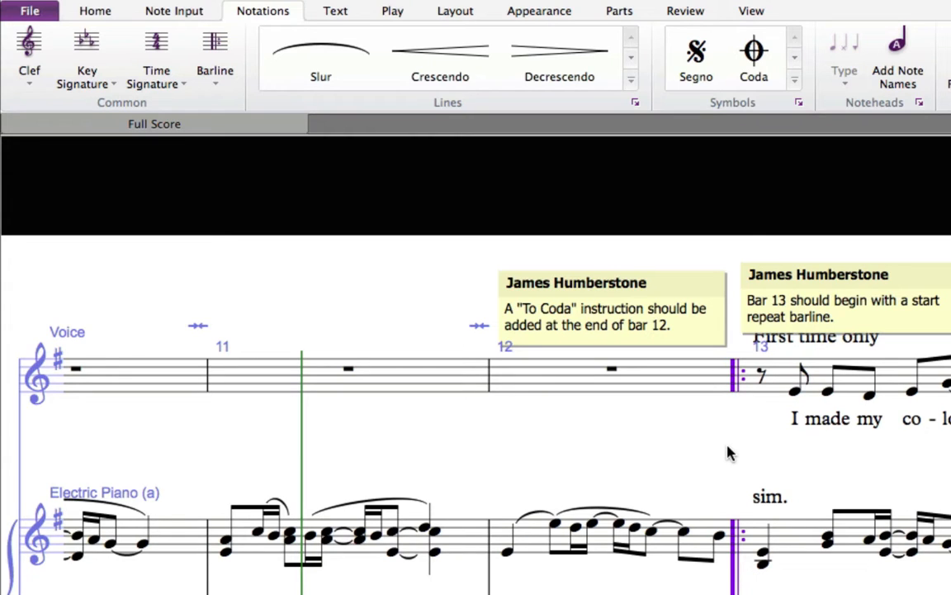
Turn off the panorama view and delete the comment asking for a start repeat barline at bar 13.
key("shift+p")
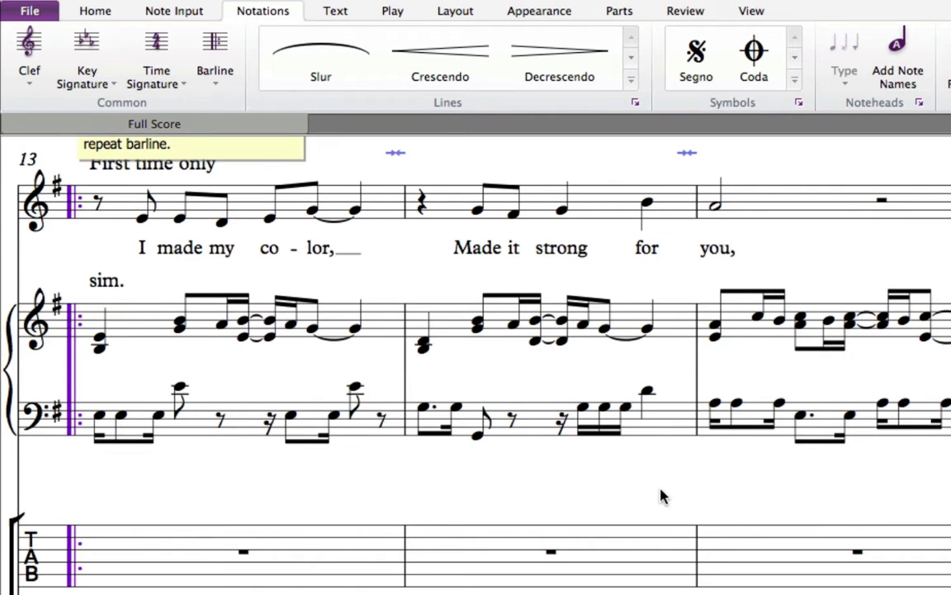
left_click_drag(834, 254, 950, 411)
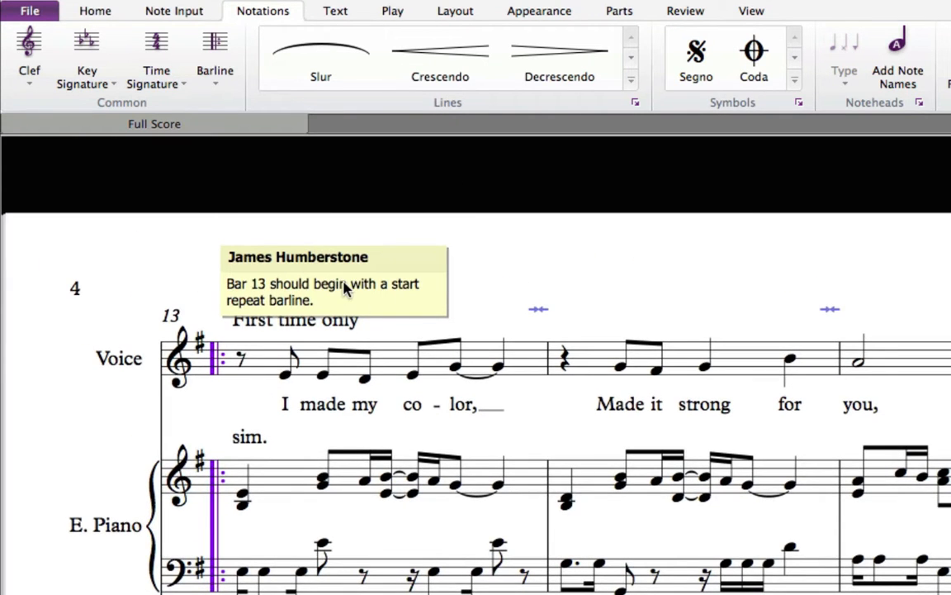
left_click(344, 282)
key("Delete")
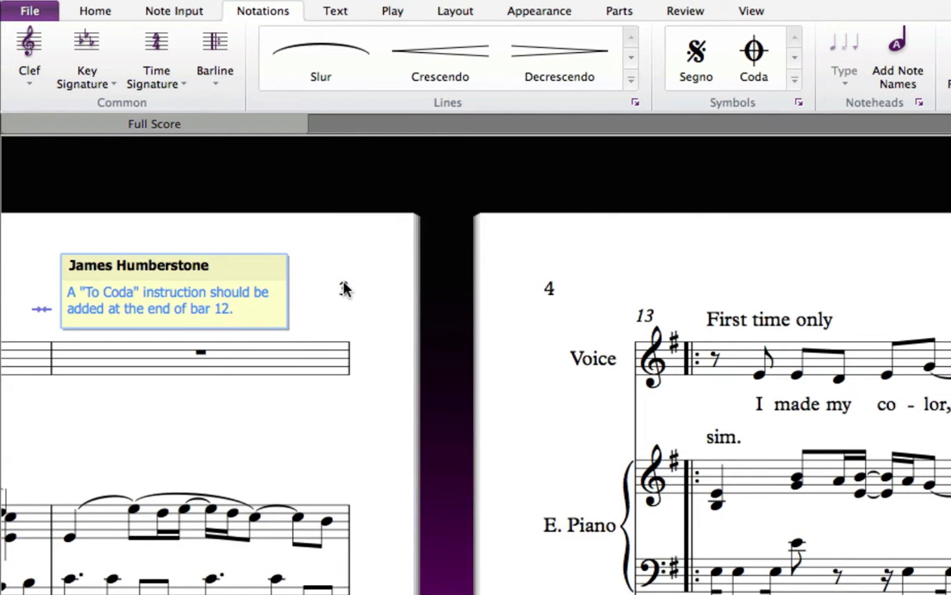
Return to the panorama view and add a 1st ending line over bar 24 of the Voice staff.
key("shift+p")
key("End")
key("End")
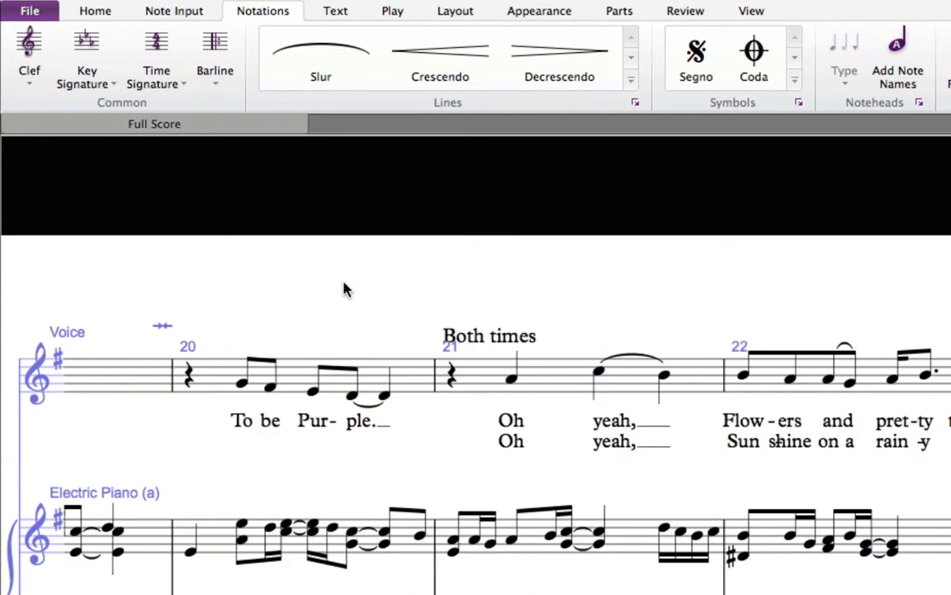
key("End")
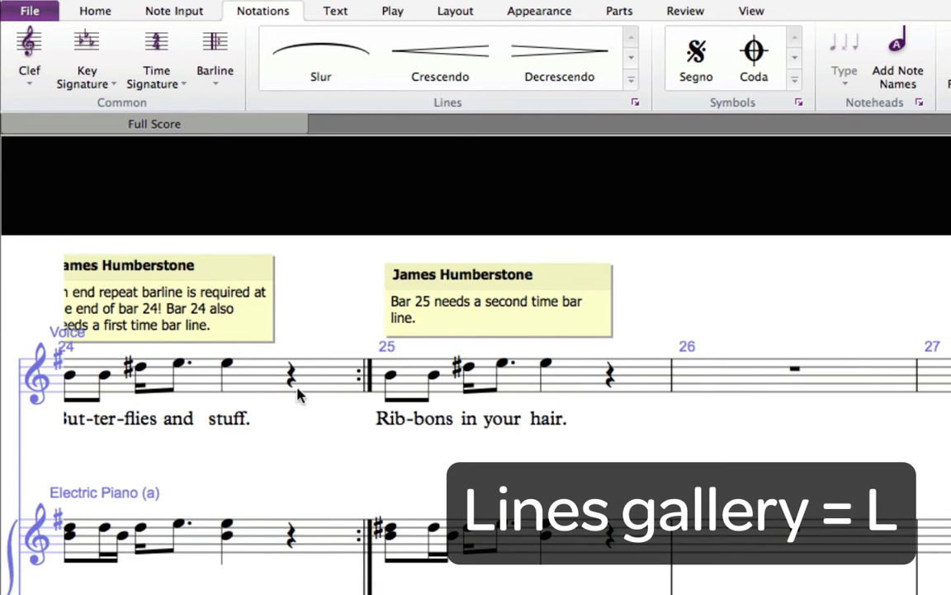
scroll(314, 343, "left", 4)
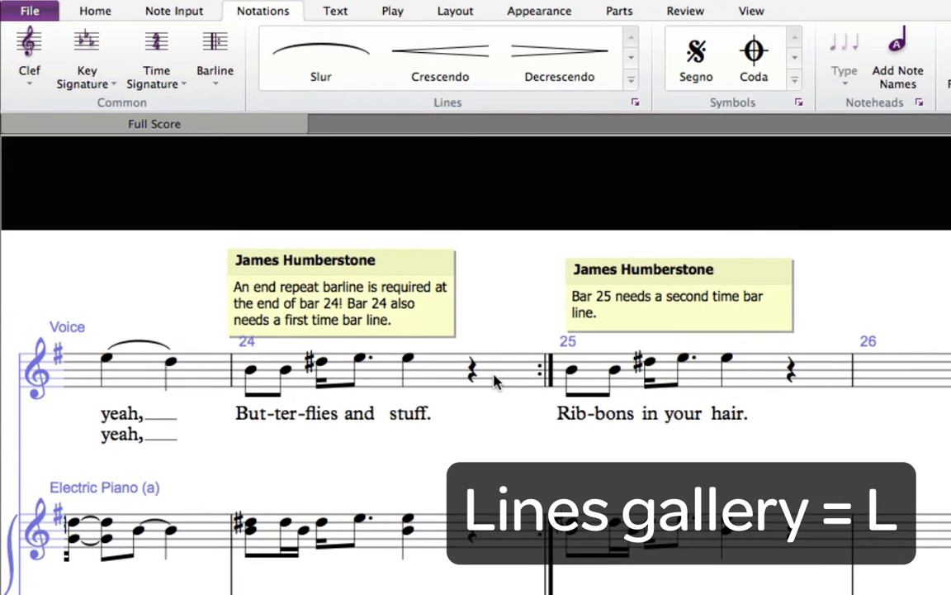
left_click(495, 380)
key("l")
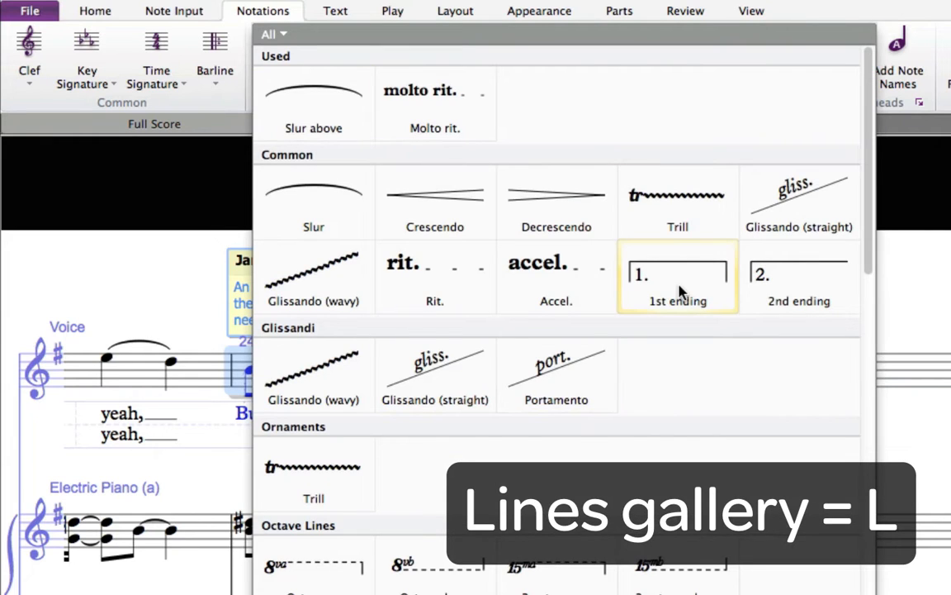
left_click(636, 304)
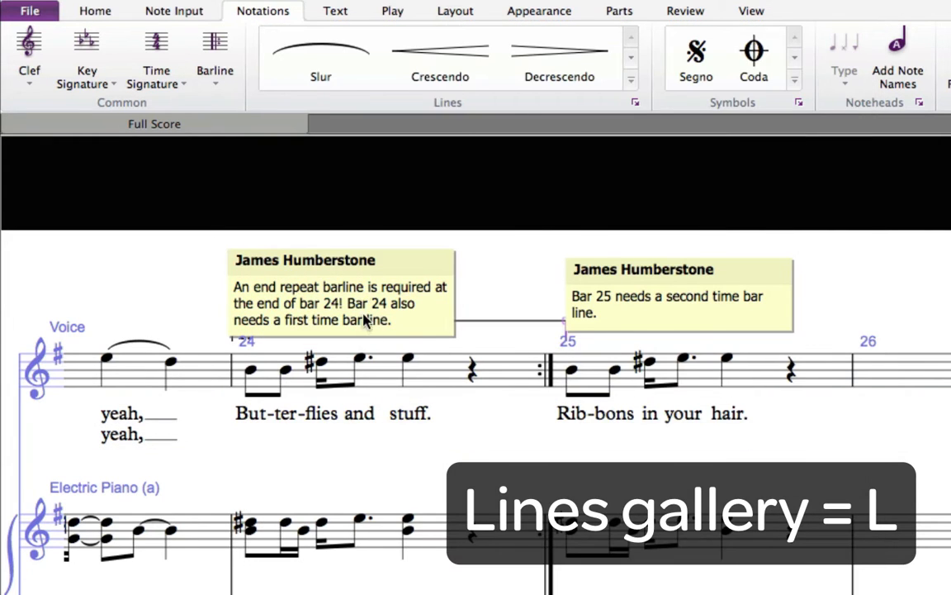
Delete the comments above bars 24 and 25 about the repeat barline and first- and second-time bar lines.
left_click(365, 275)
key("Delete")
left_click(642, 283)
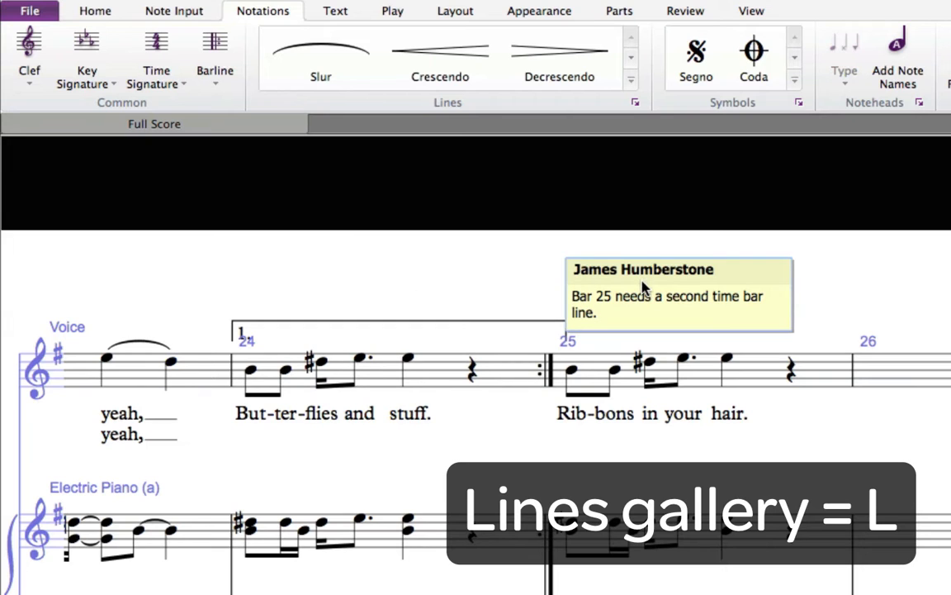
key("Delete")
Add a 2nd ending line over bar 25 of the Voice staff.
left_click(694, 380)
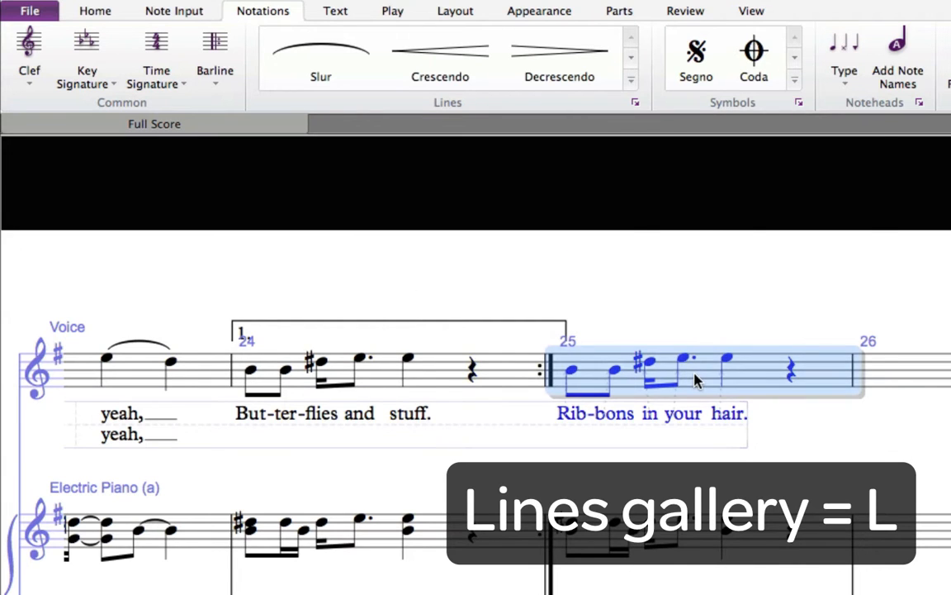
key("l")
left_click(801, 282)
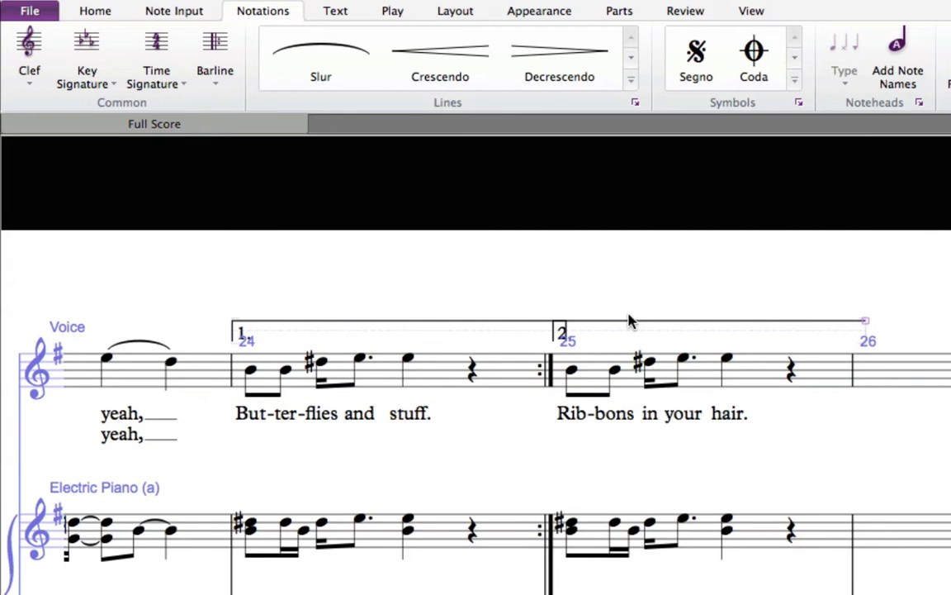
Shorten the end of the 1st ending line to bar 24's end repeat barline, clear of the 2nd ending bracket.
key("super+equal")
key("super+equal")
key("super+equal")
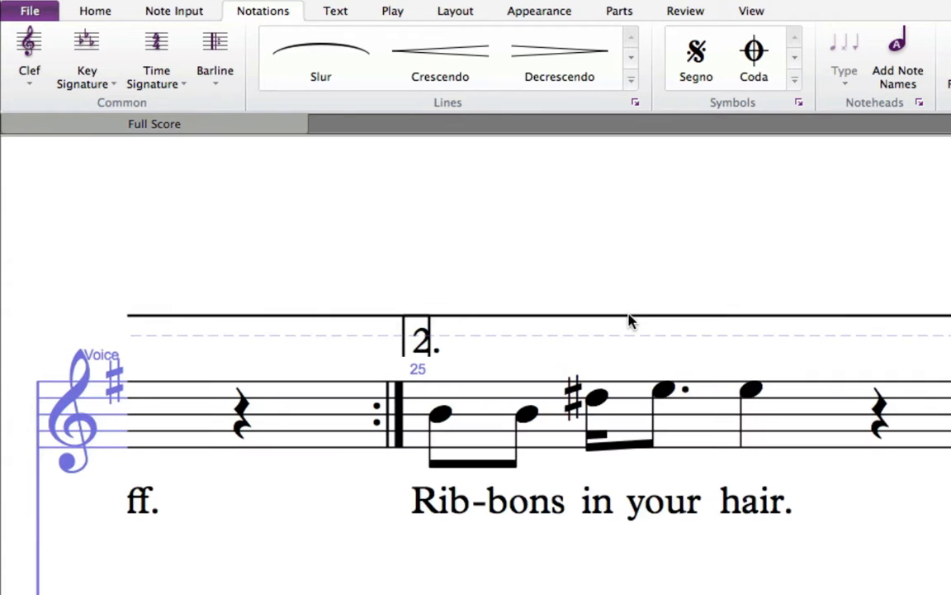
left_click_drag(426, 353, 382, 343)
left_click_drag(440, 336, 393, 336)
left_click(412, 272)
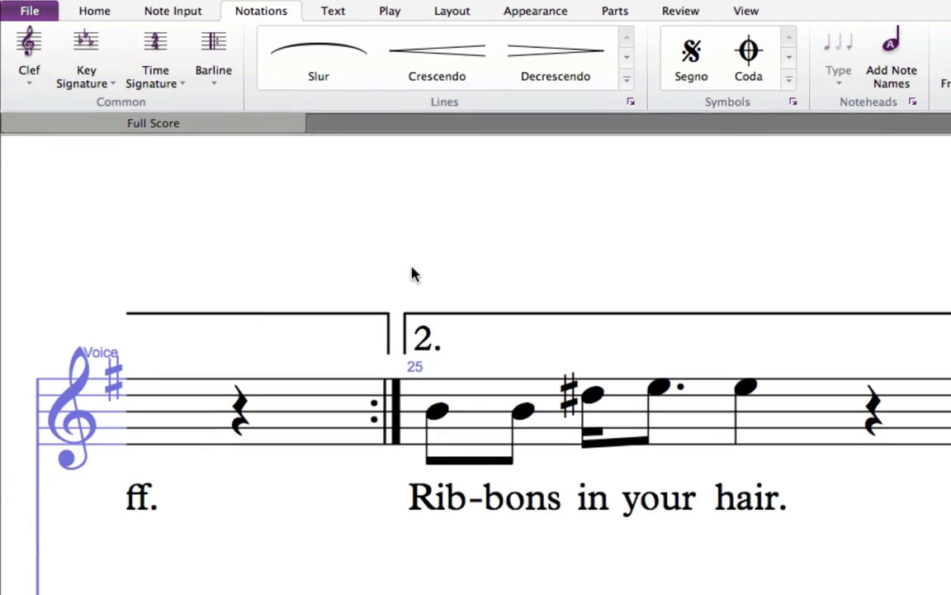
left_click_drag(356, 250, 949, 205)
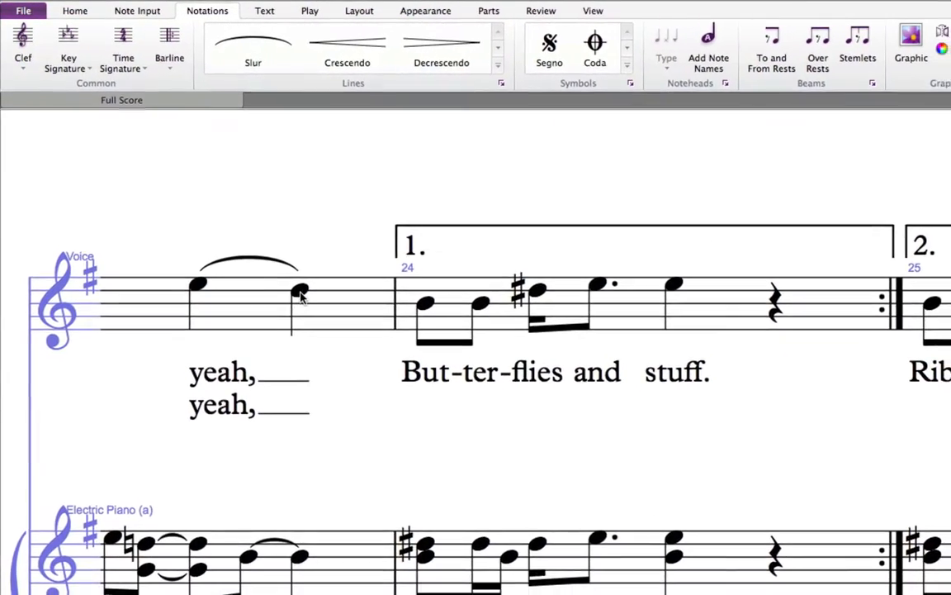
left_click(300, 293)
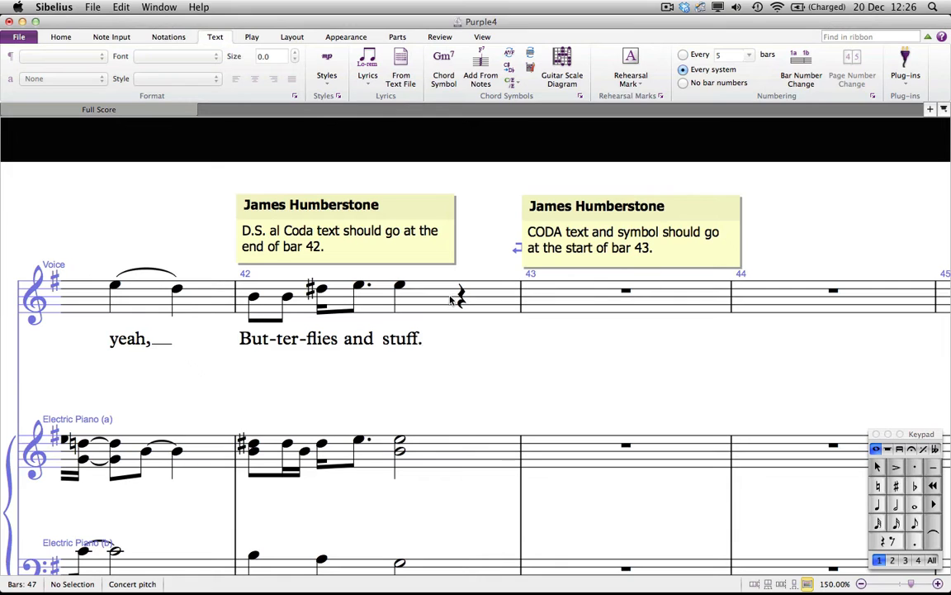
Delete the comment above bar 42 about placing the D.S. al Coda text.
left_click(408, 213)
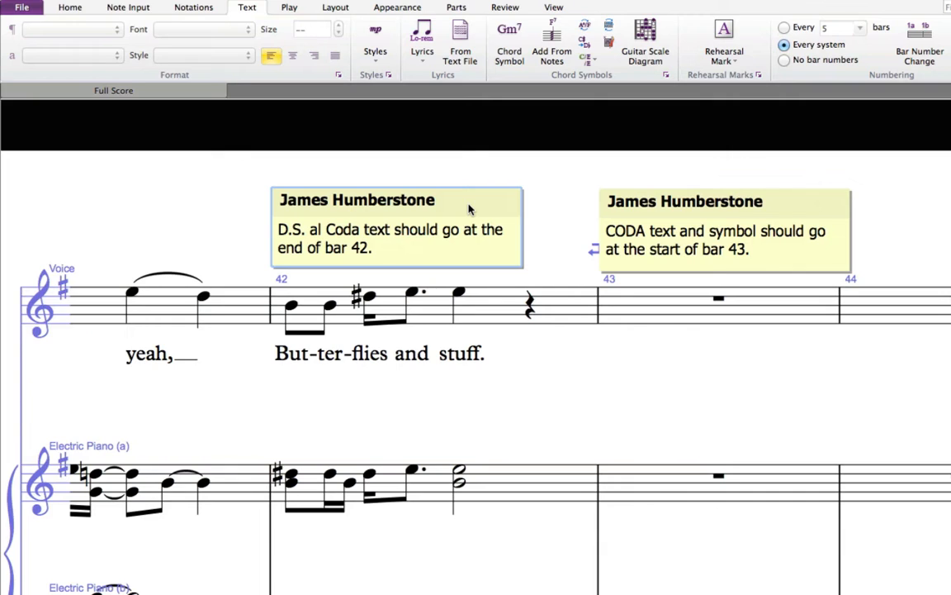
key("Delete")
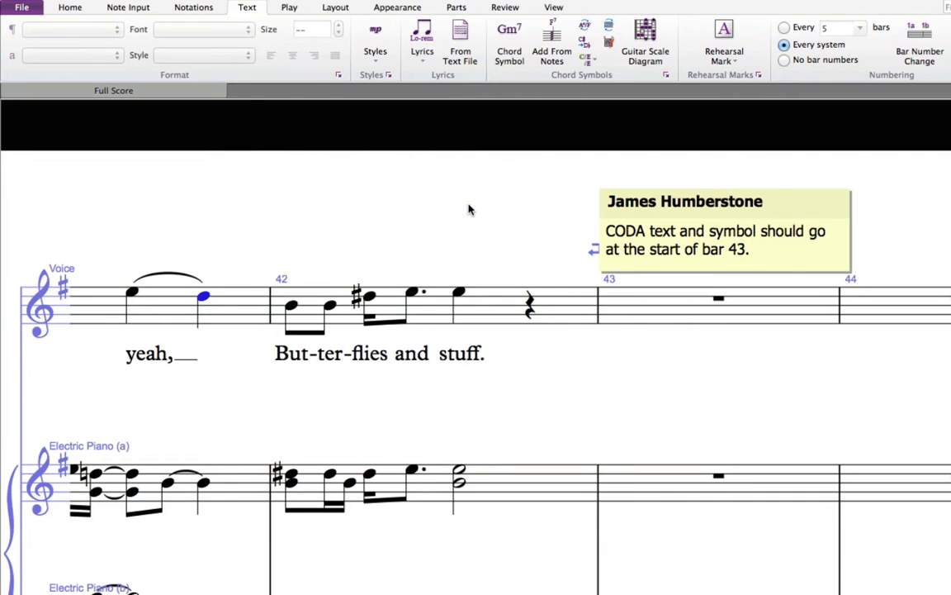
key("Escape")
Add D.S. al Coda text in the Repeat (D.C./D.S./To Coda) style above the Voice staff, ending at bar 42's closing barline.
left_click(376, 51)
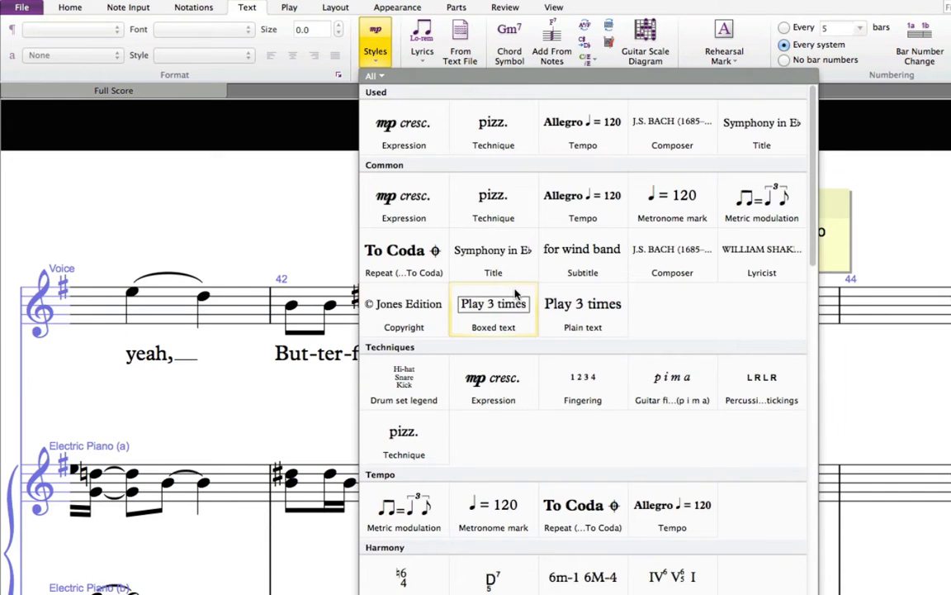
left_click(574, 516)
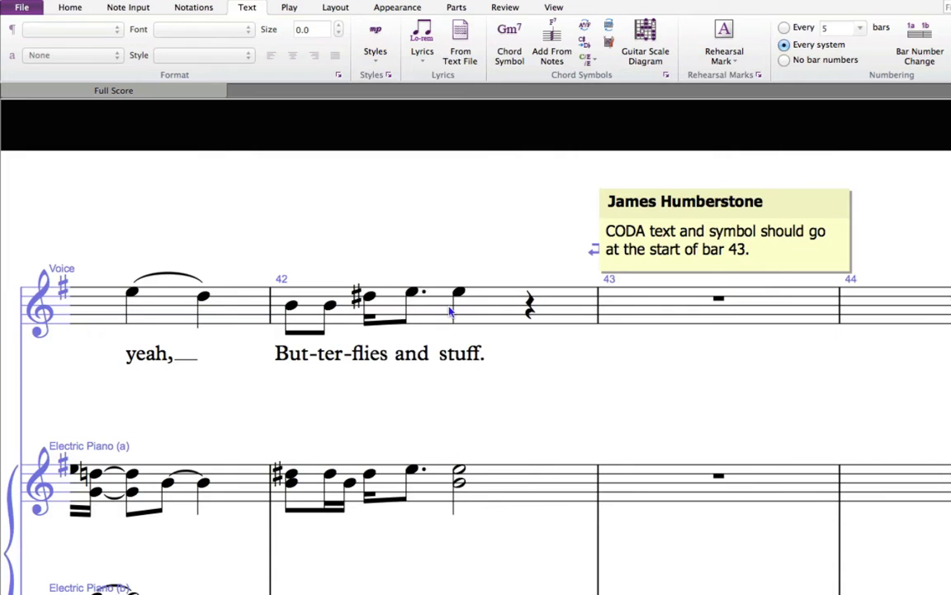
left_click(507, 250)
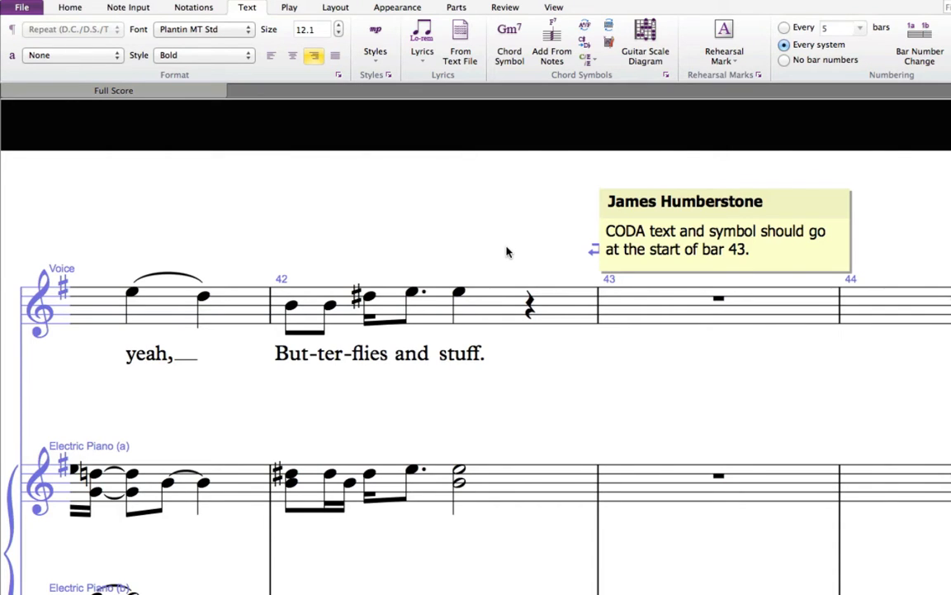
right_click(507, 250)
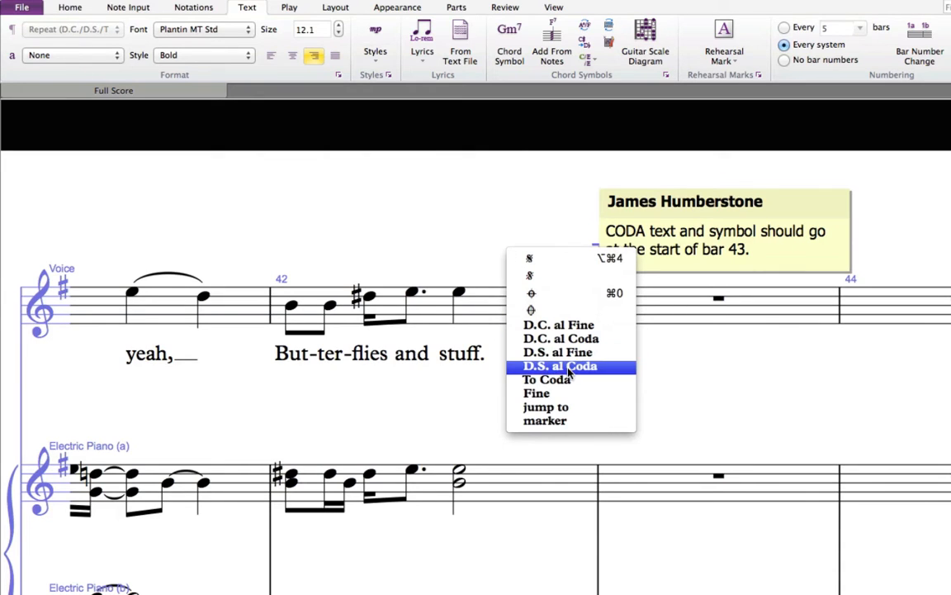
left_click(607, 373)
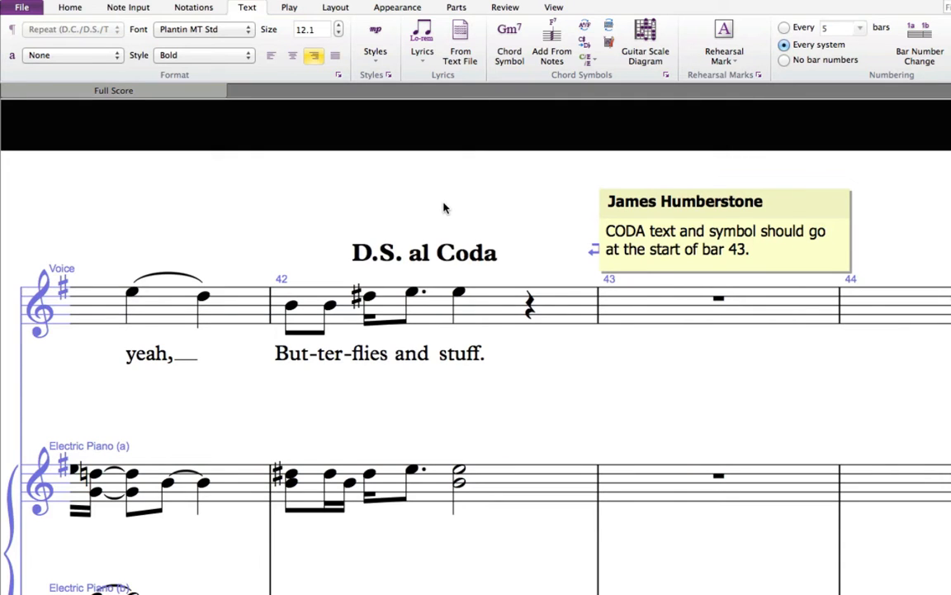
key("Escape")
key("Escape")
left_click_drag(425, 261, 490, 255)
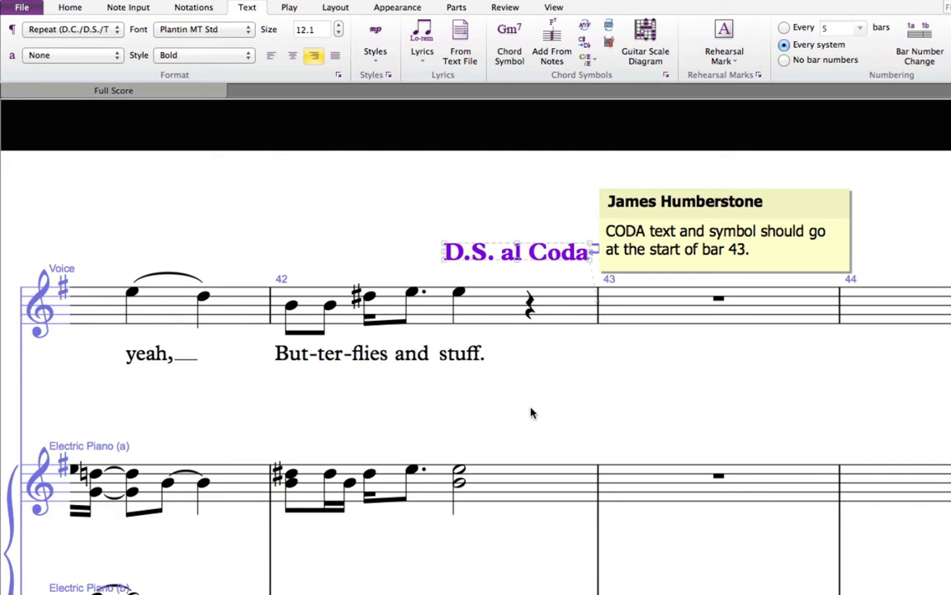
key("Escape")
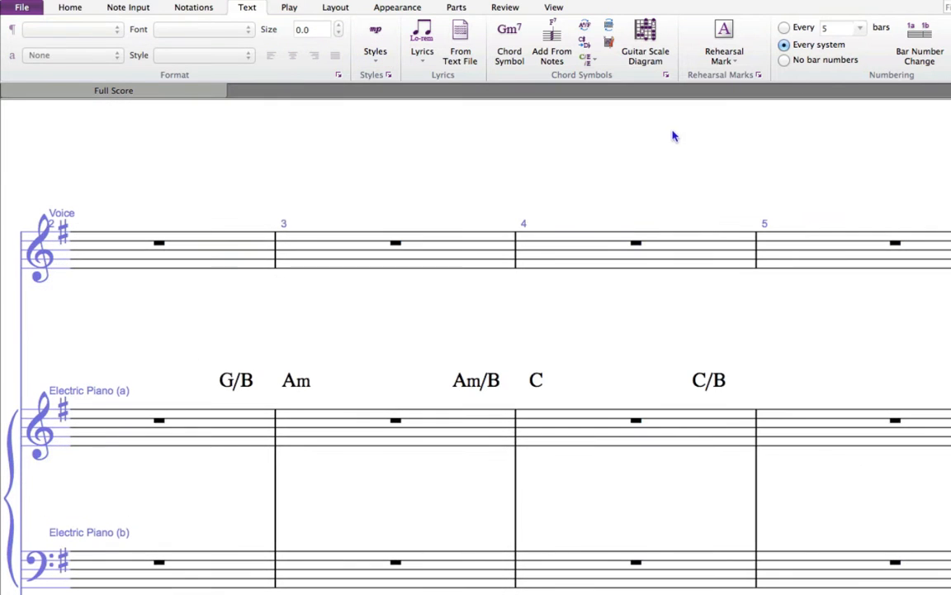
Add a segno symbol in the Repeat text style above the start of bar 5 of the Voice staff.
left_click(770, 209)
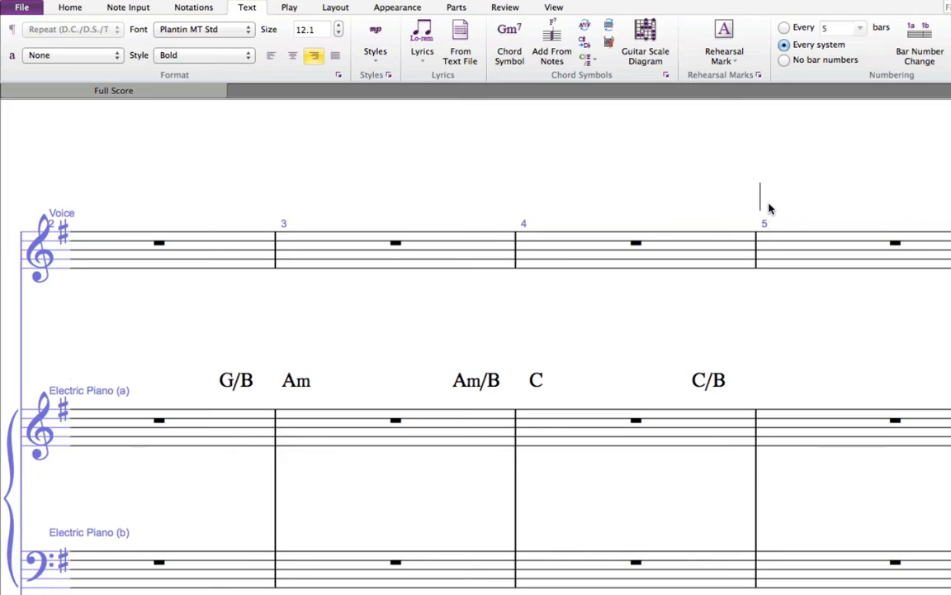
right_click(771, 208)
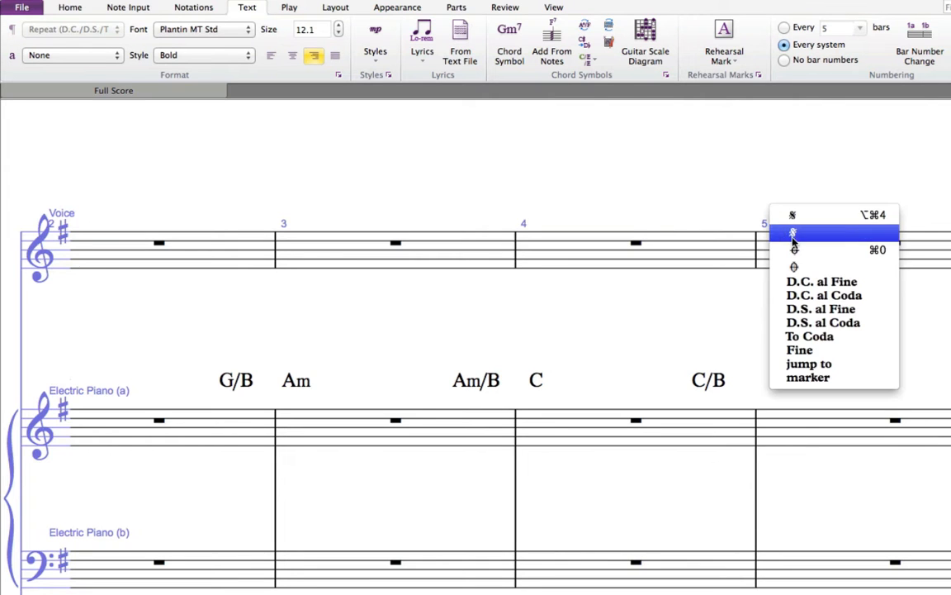
left_click(795, 215)
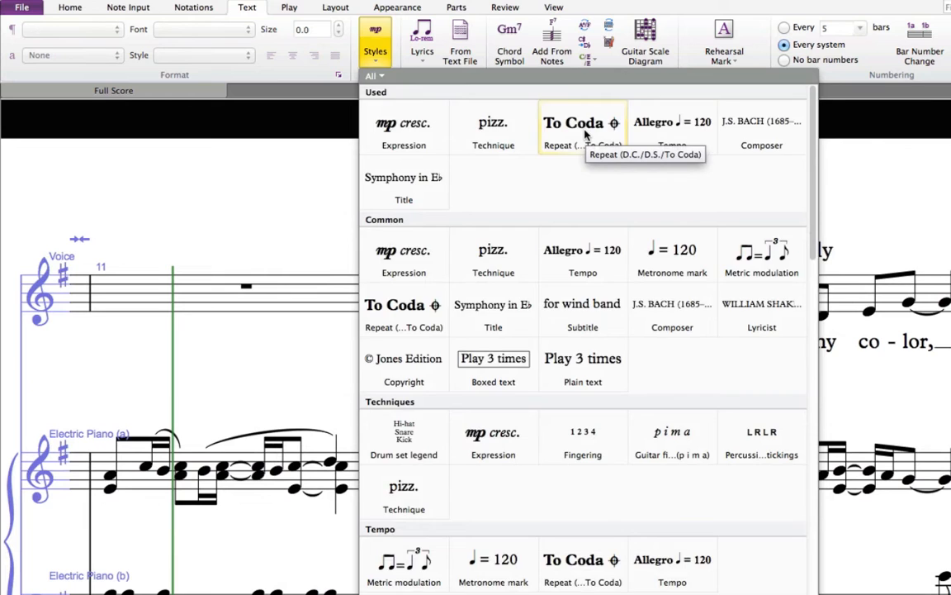
Add To Coda text in the Repeat (D.C./D.S./To Coda) style above the end of bar 12 of the Voice staff.
left_click(561, 132)
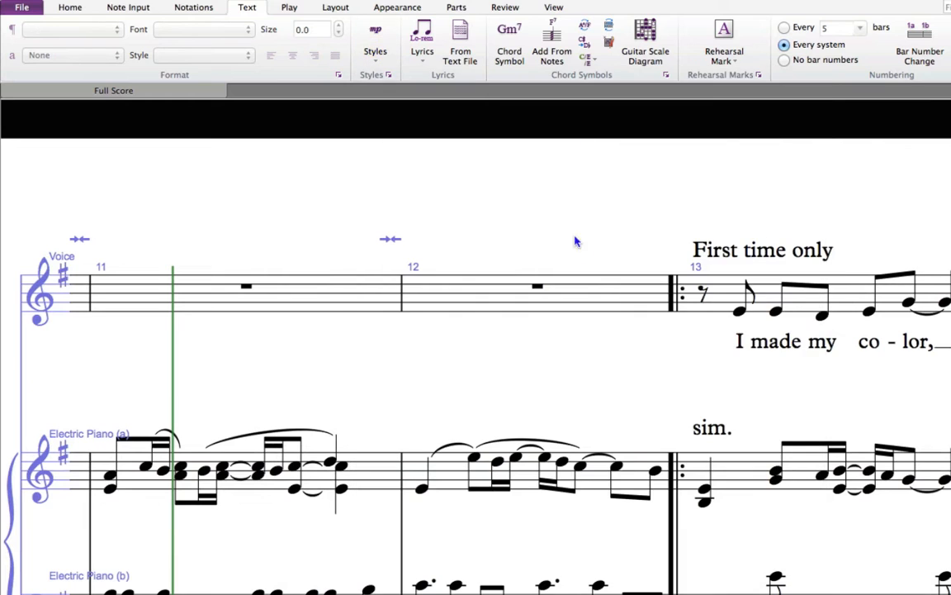
left_click(659, 248)
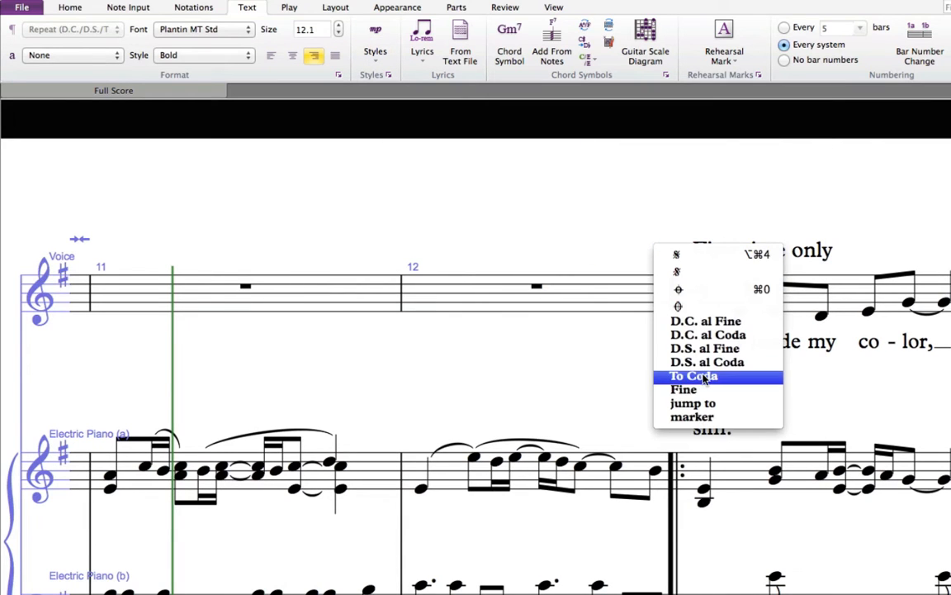
left_click(705, 379)
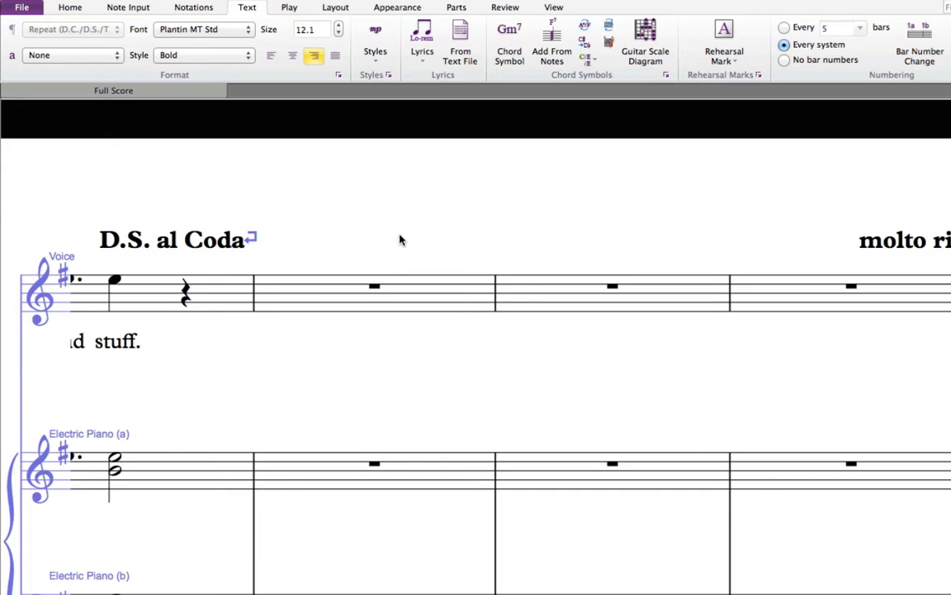
Add a coda symbol with the text CODA above bar 43 of the Voice staff and move it towards the bar's start.
right_click(400, 240)
left_click(422, 279)
key("Escape")
key("Escape")
type("CODA")
key("Escape")
left_click_drag(385, 247, 340, 249)
key("Escape")
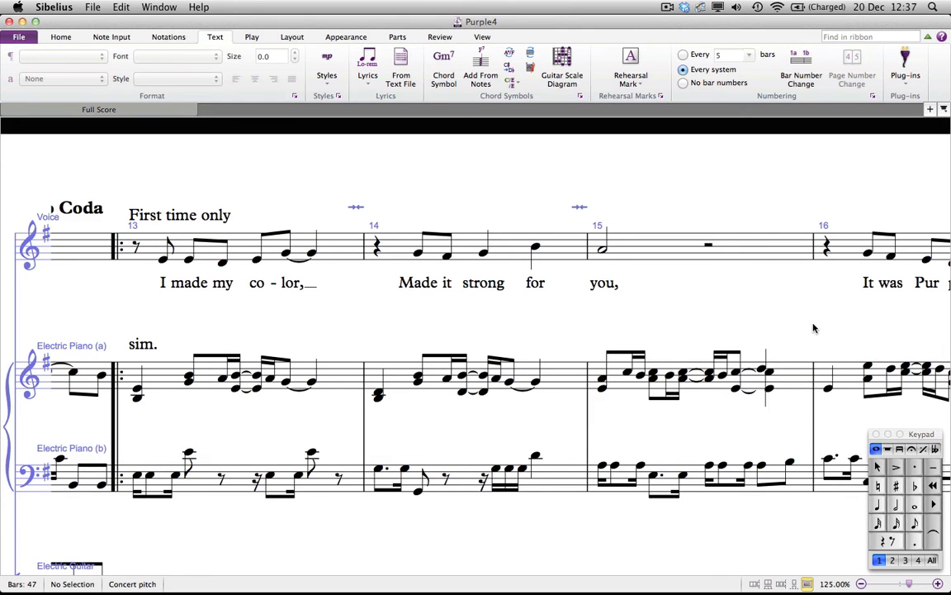
Examine the playing instructions from bar 13 to bar 21 in the Voice and Electric Guitar staves.
left_click_drag(813, 329, 161, 325)
left_click_drag(773, 325, 372, 315)
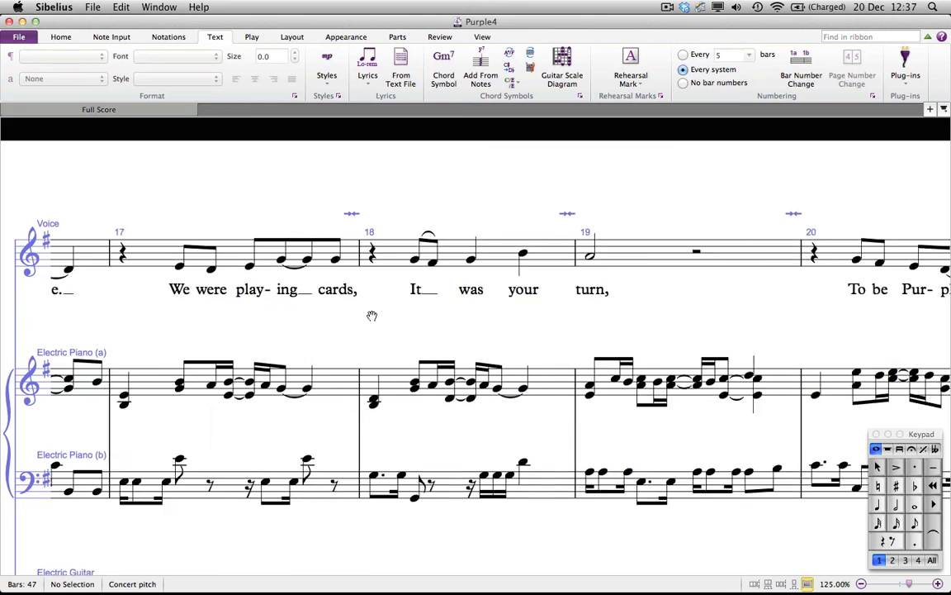
left_click_drag(560, 320, 186, 312)
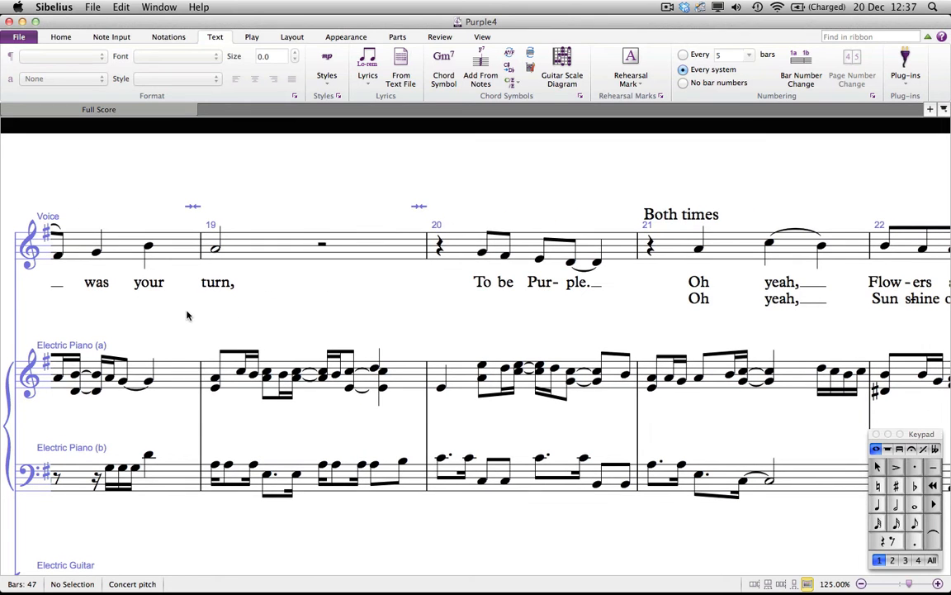
key("space")
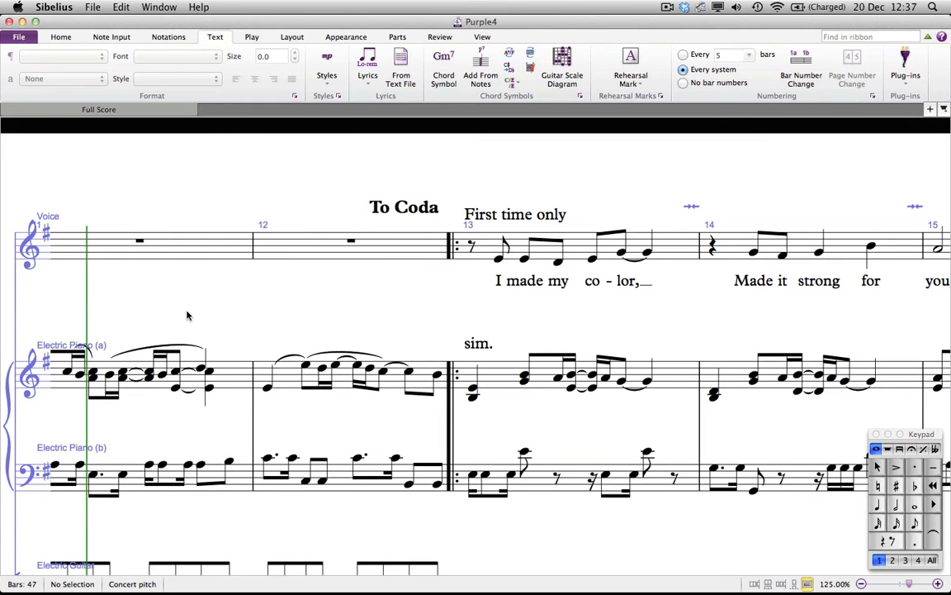
scroll(187, 315, "down", 10)
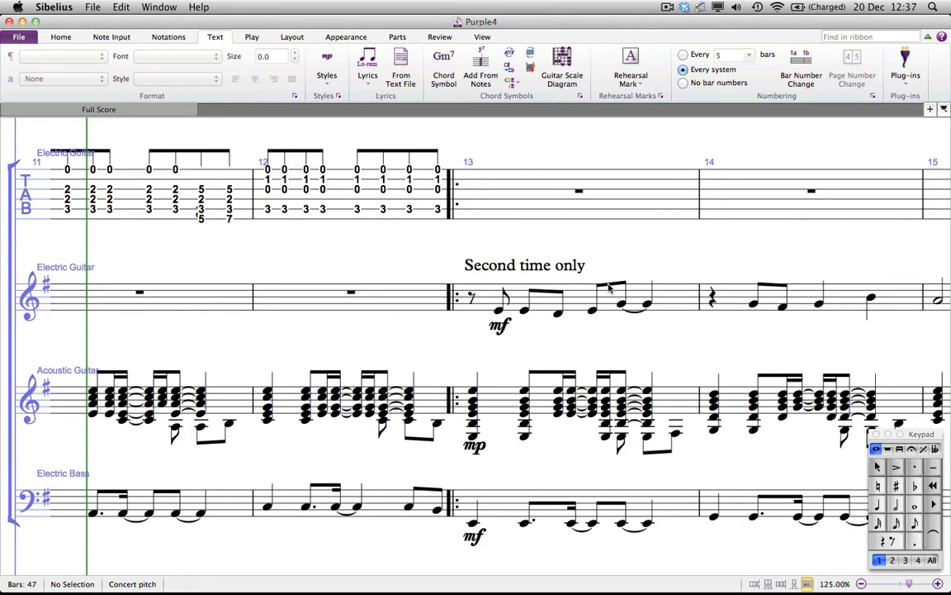
scroll(608, 288, "up", 9)
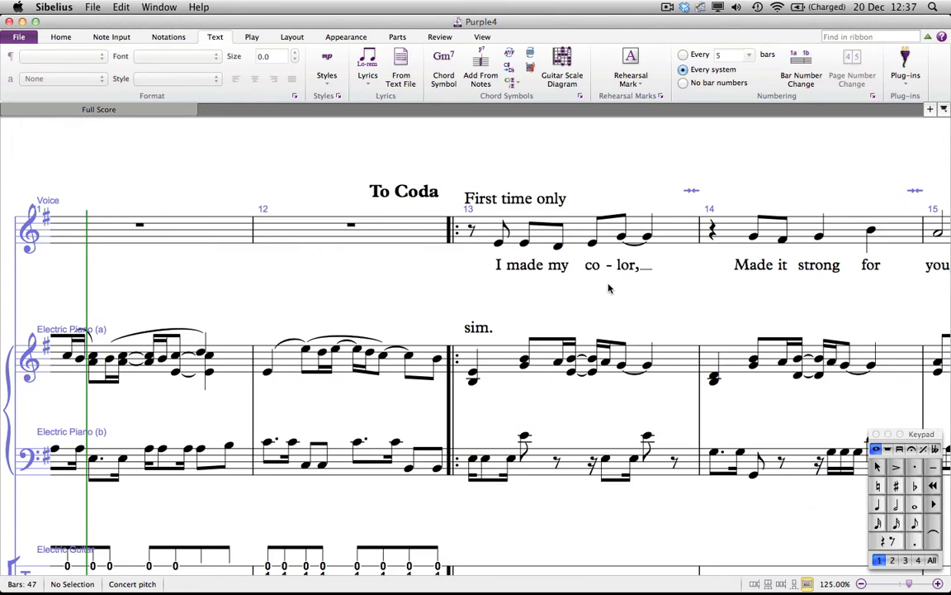
scroll(880, 303, "right", 9)
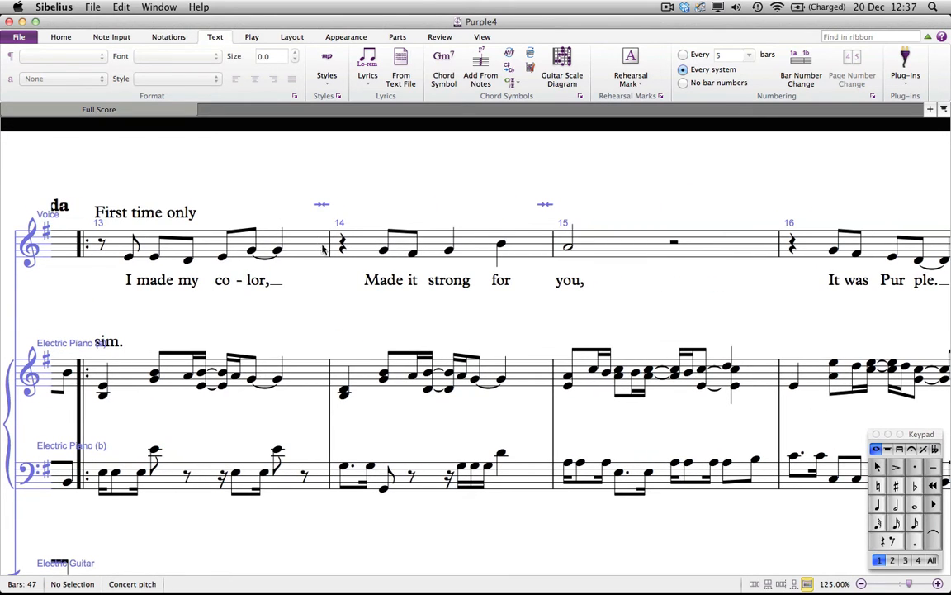
Select bars 13 to 20 of the Voice staff and turn off playback on pass 2 in the Inspector.
left_click(60, 39)
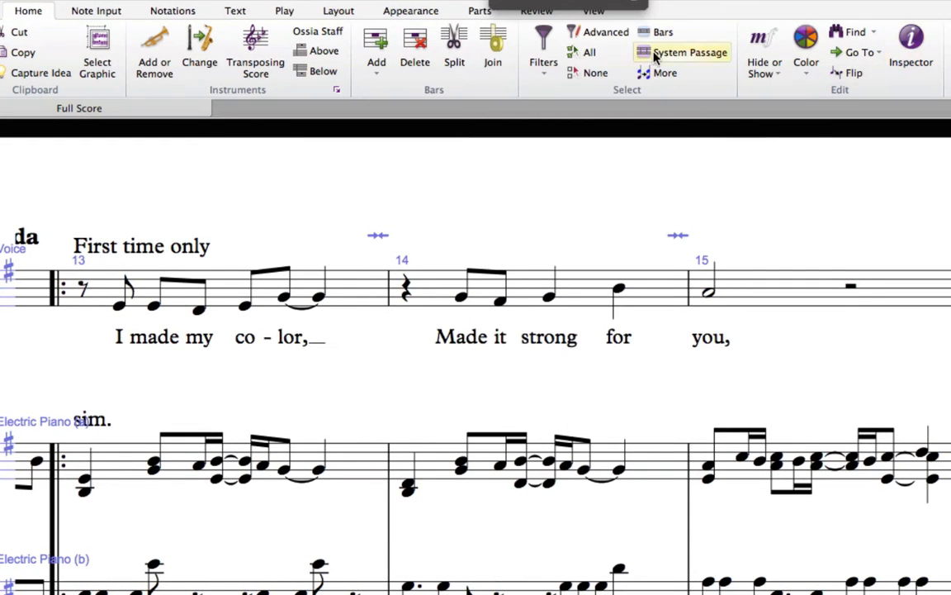
left_click_drag(571, 2, 717, 165)
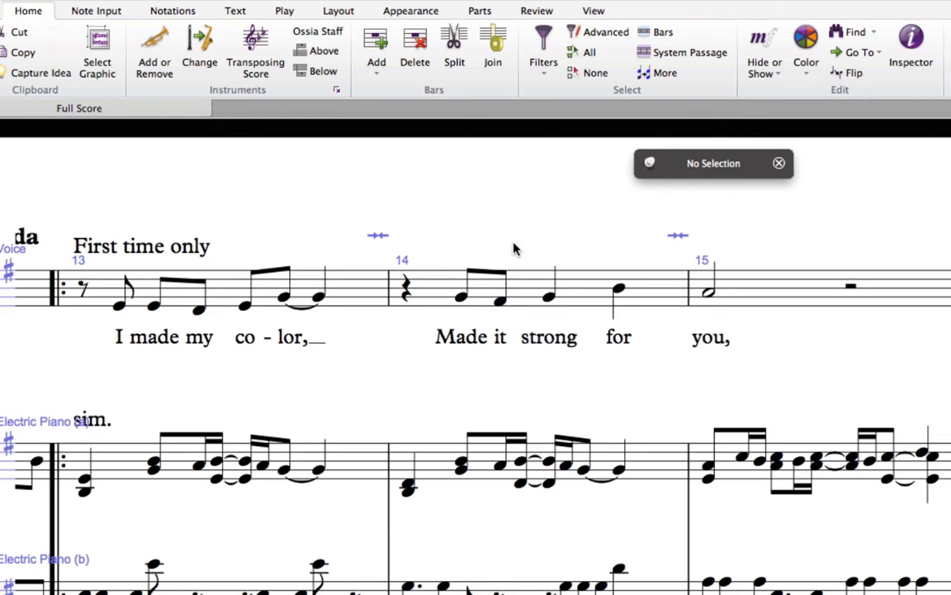
left_click(357, 295)
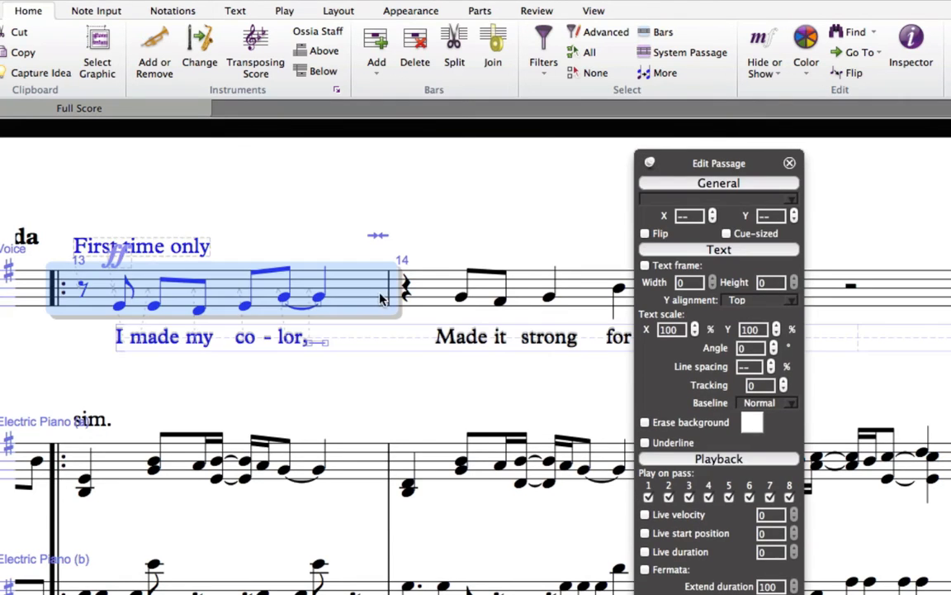
scroll(866, 393, "right", 10)
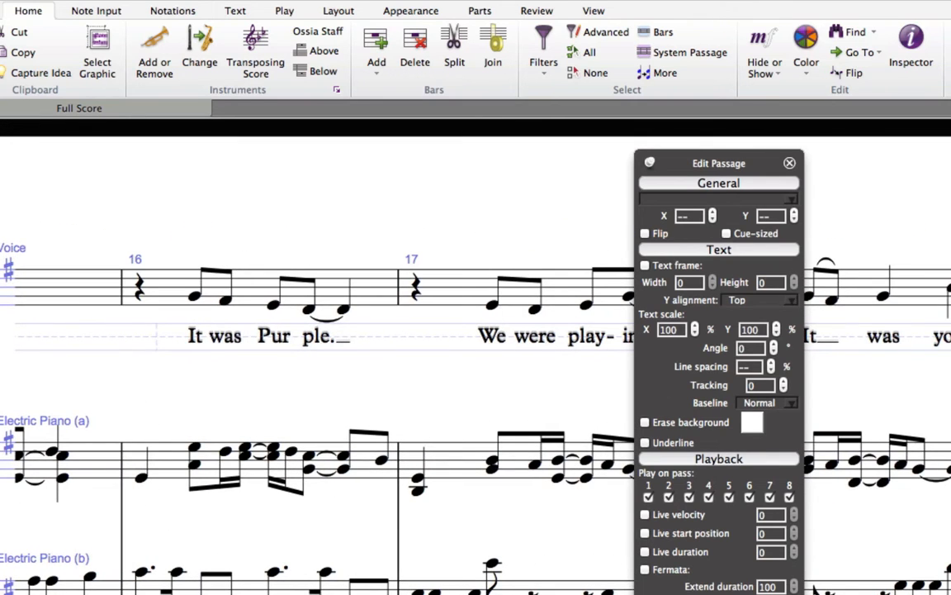
scroll(595, 383, "right", 10)
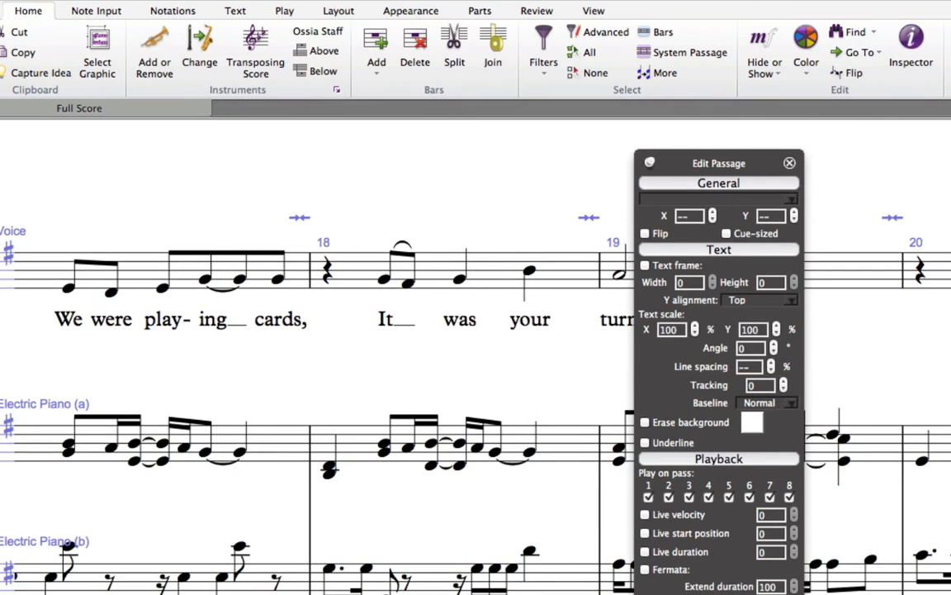
left_click(931, 280, "shift")
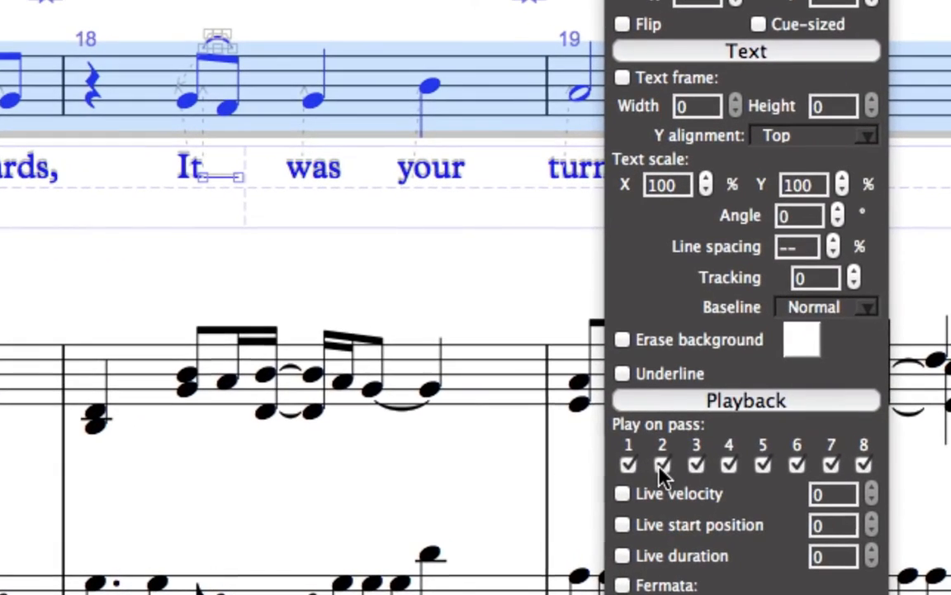
left_click(659, 465)
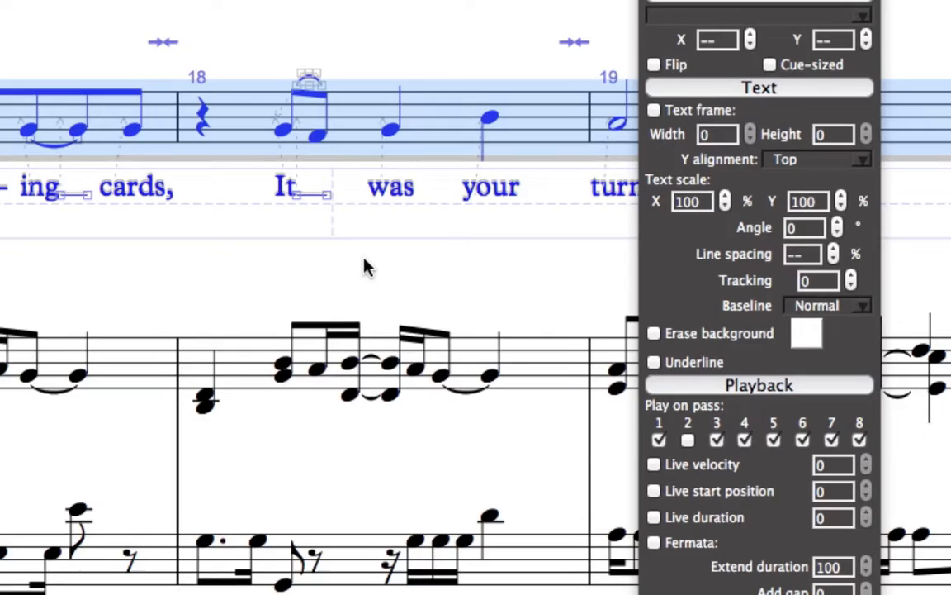
Select the Second time only passage in bars 13 to 20 of the Electric Guitar notation staff.
left_click(282, 257)
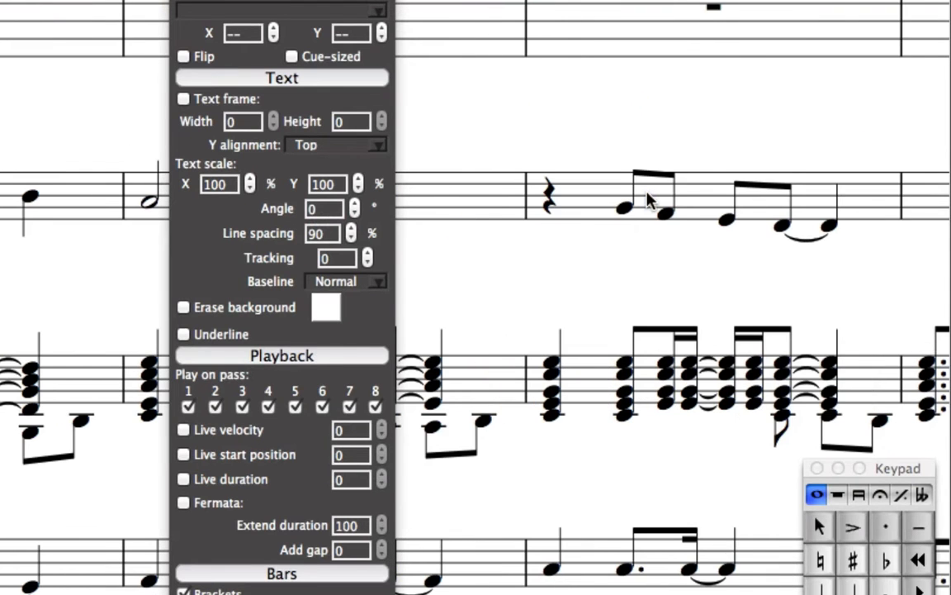
double_click(876, 200)
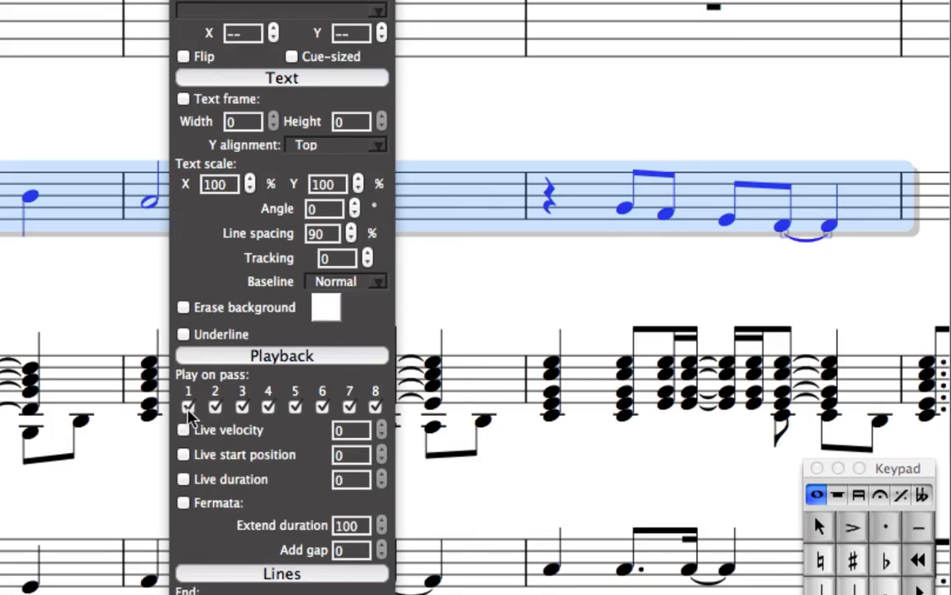